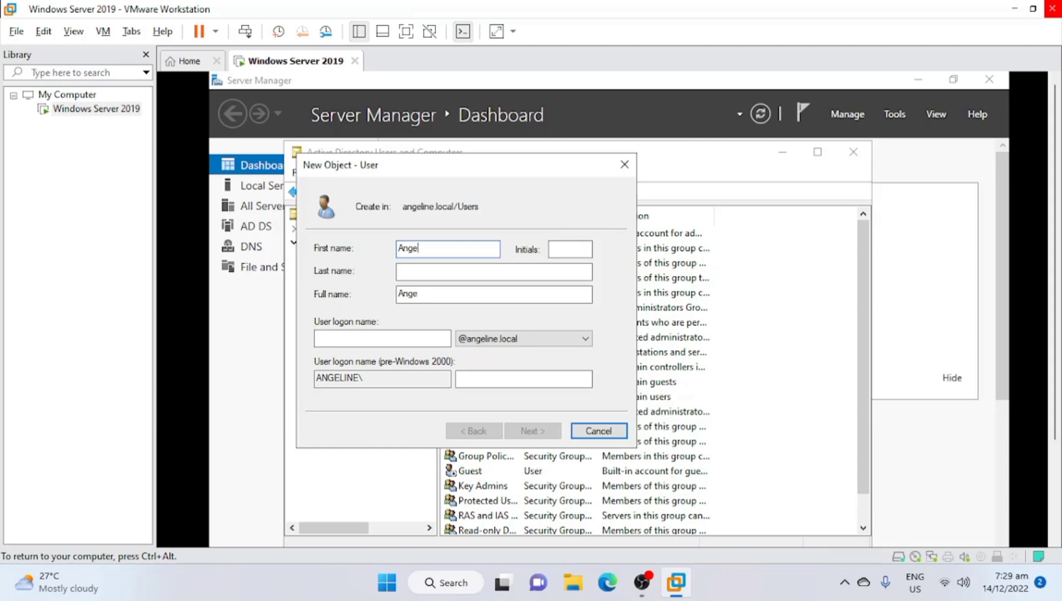
Enter the new user's first name, last name and user logon name, then continue
{"action": "type", "text": "lin"}
{"action": "key", "text": "Tab"}
{"action": "left_click", "coordinate": [457, 249]}
{"action": "type", "text": "e"}
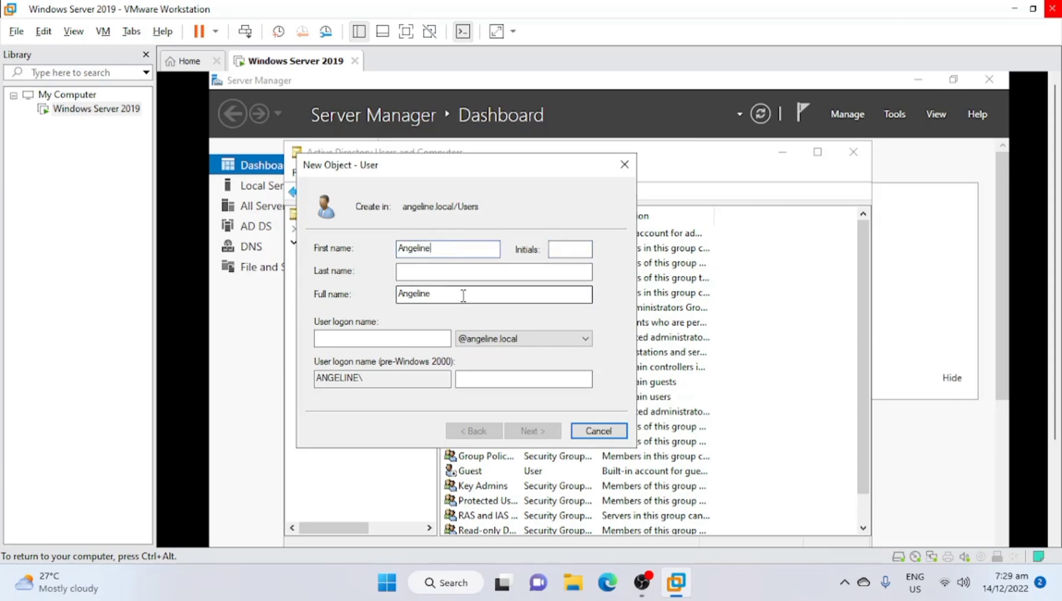
{"action": "left_click", "coordinate": [468, 270]}
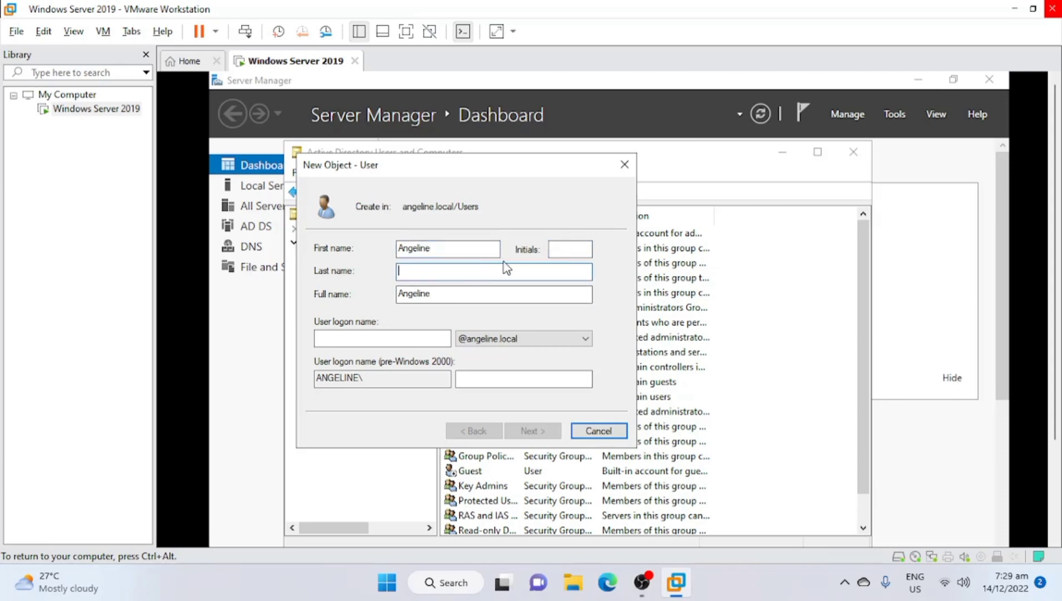
{"action": "left_click", "coordinate": [360, 341]}
{"action": "type", "text": "an"}
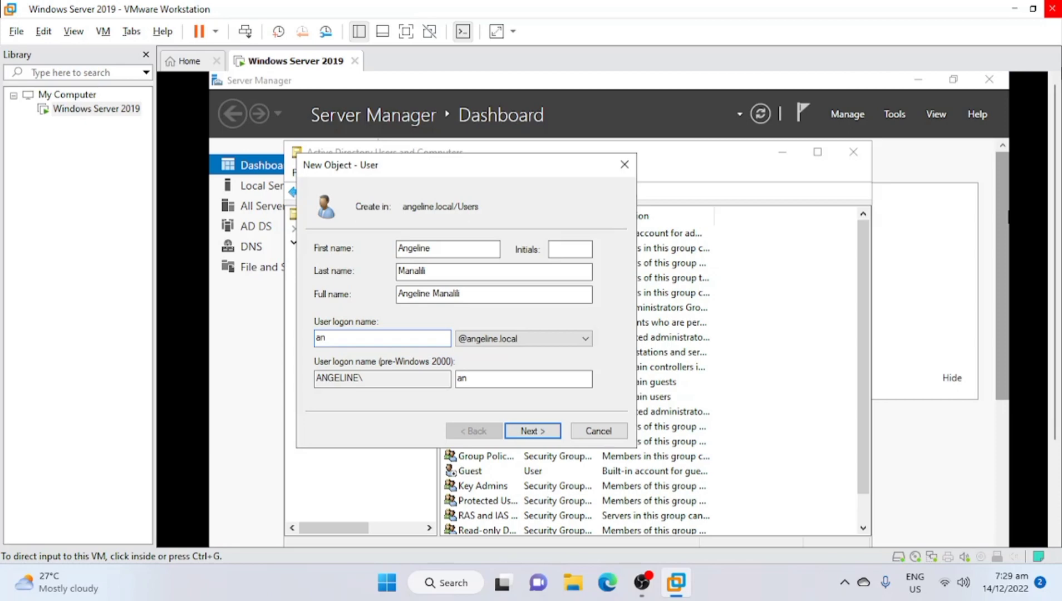
{"action": "double_click", "coordinate": [401, 334]}
{"action": "left_click", "coordinate": [401, 334]}
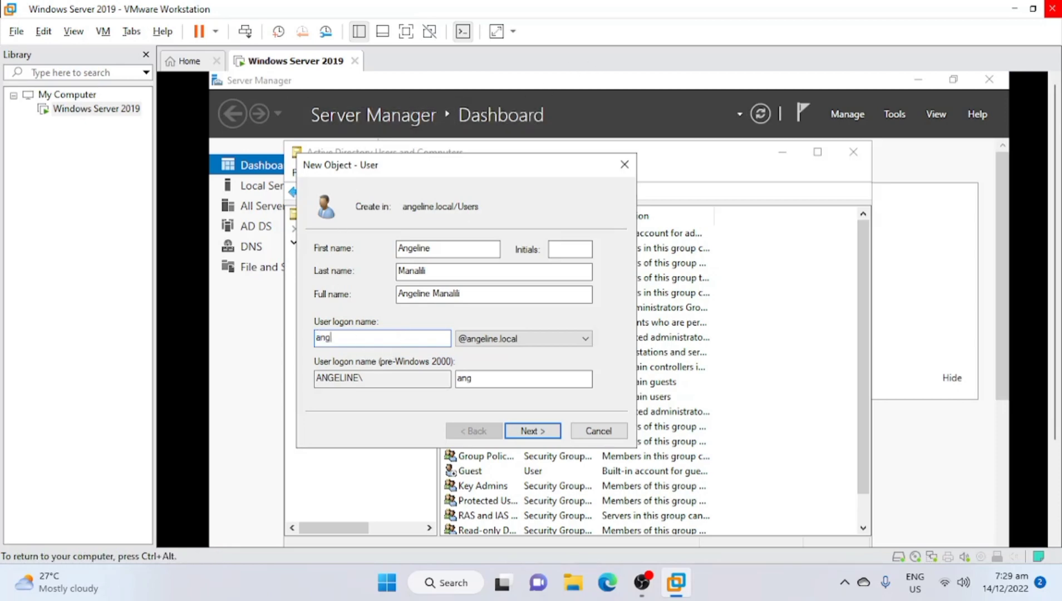
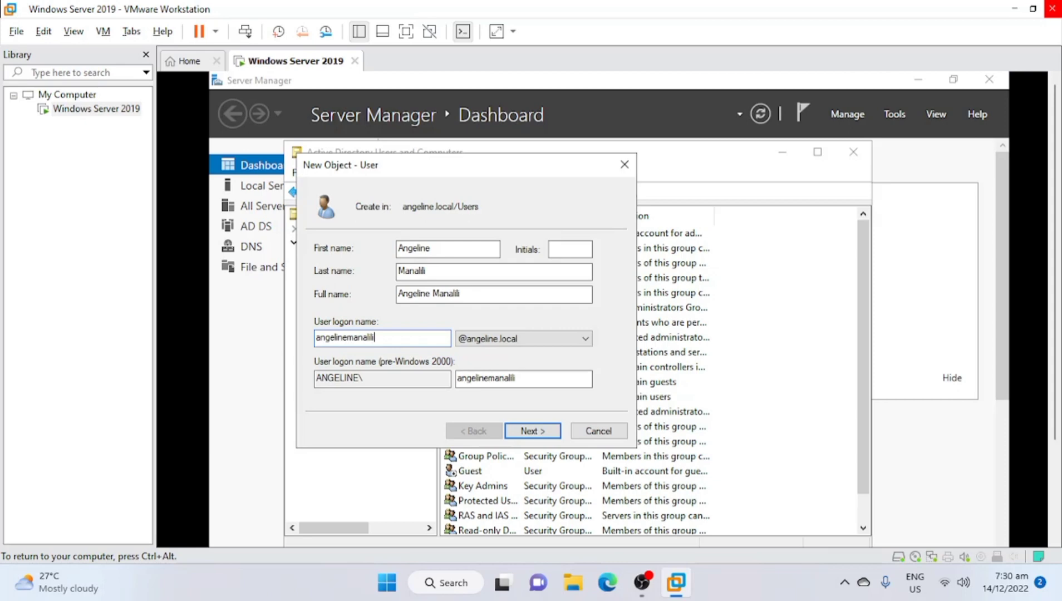
{"action": "key", "text": "Return"}
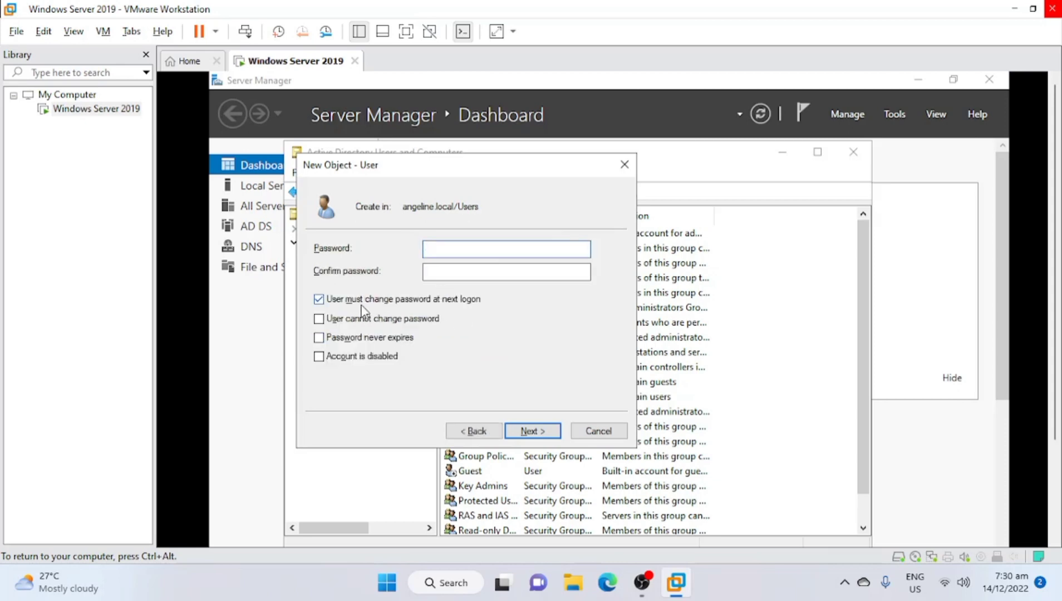
Turn off 'must change password at next logon', enter and confirm a password, and attempt creation
{"action": "left_click", "coordinate": [321, 301]}
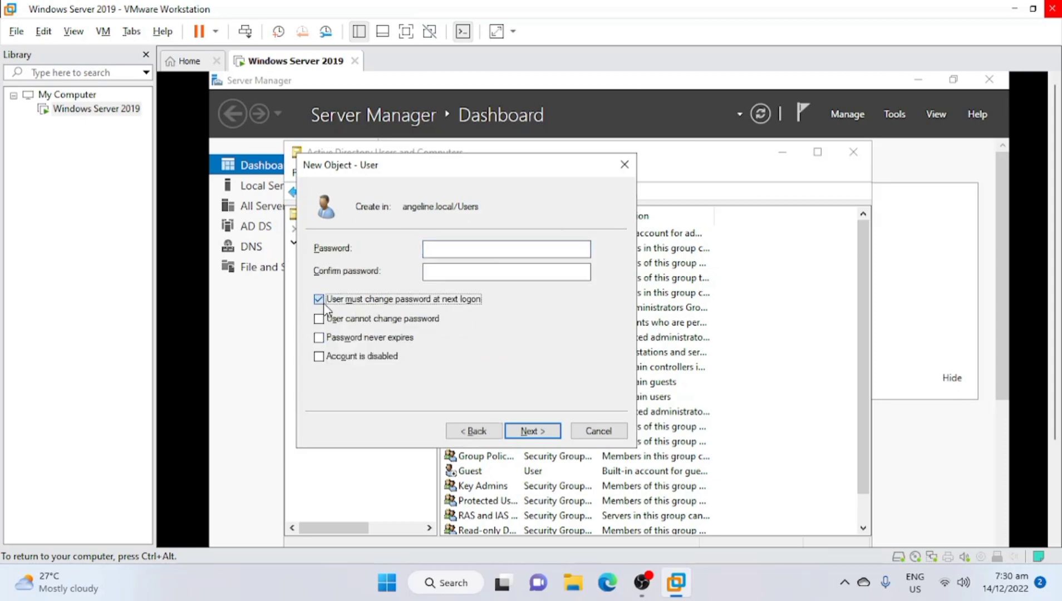
{"action": "left_click", "coordinate": [475, 244]}
{"action": "key", "text": "Caps_Lock"}
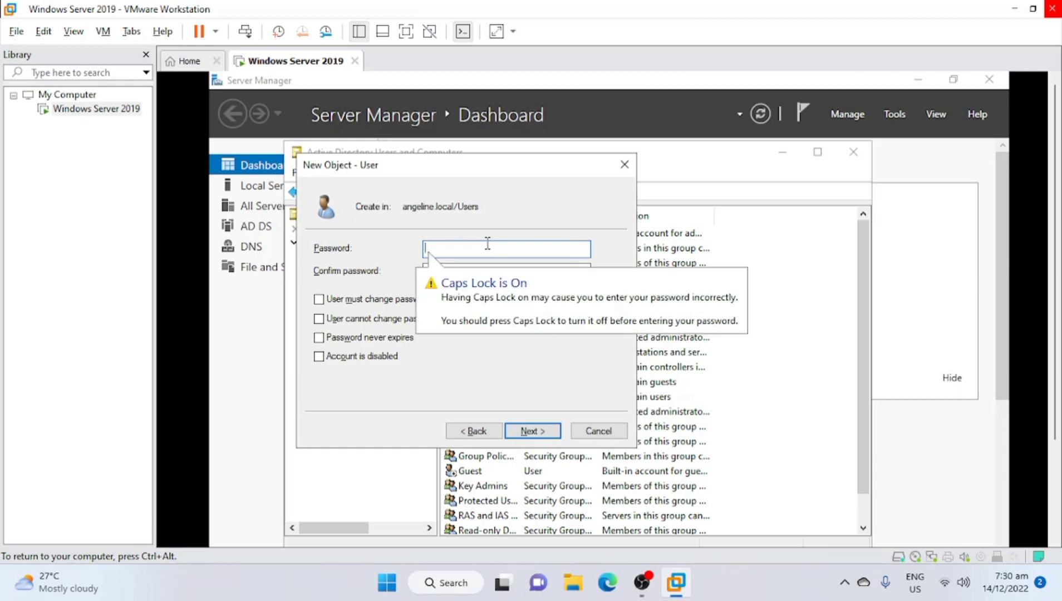
{"action": "type", "text": "Pa"}
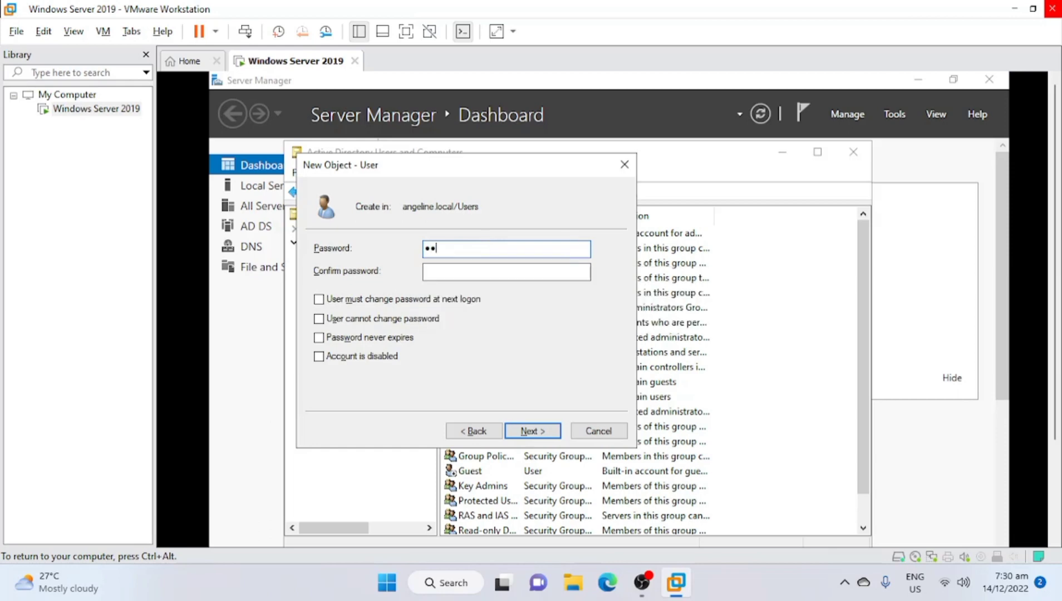
{"action": "type", "text": "sswor123"}
{"action": "key", "text": "Tab"}
{"action": "type", "text": "P"}
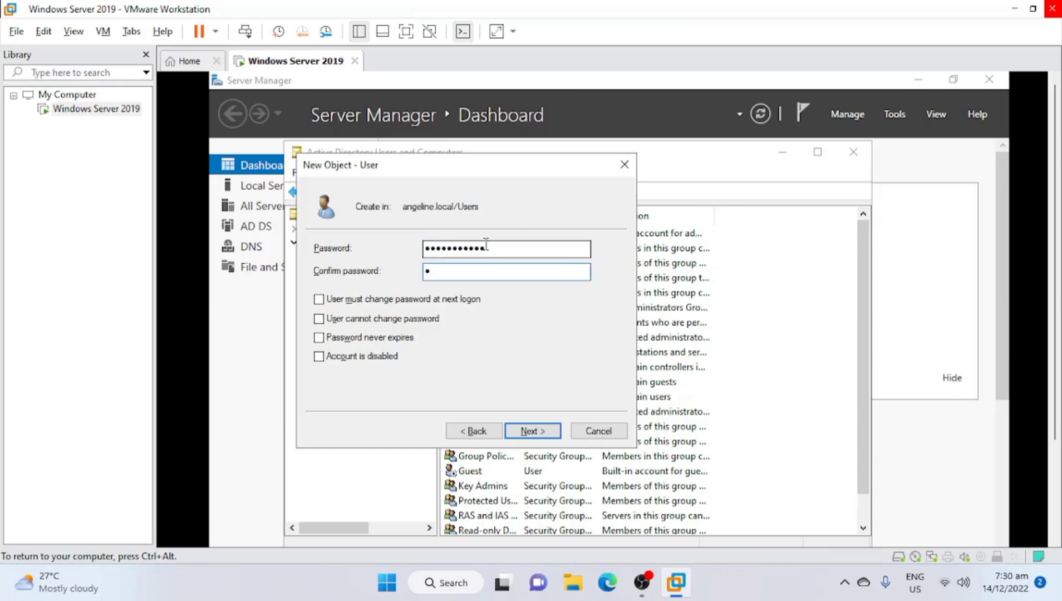
{"action": "type", "text": "assword123"}
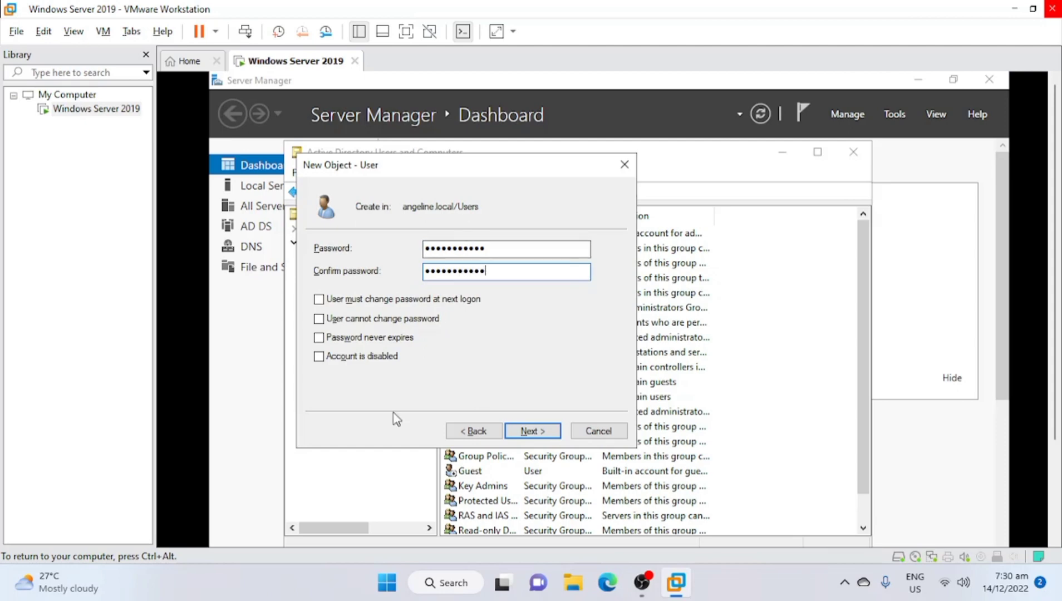
{"action": "left_click", "coordinate": [529, 430]}
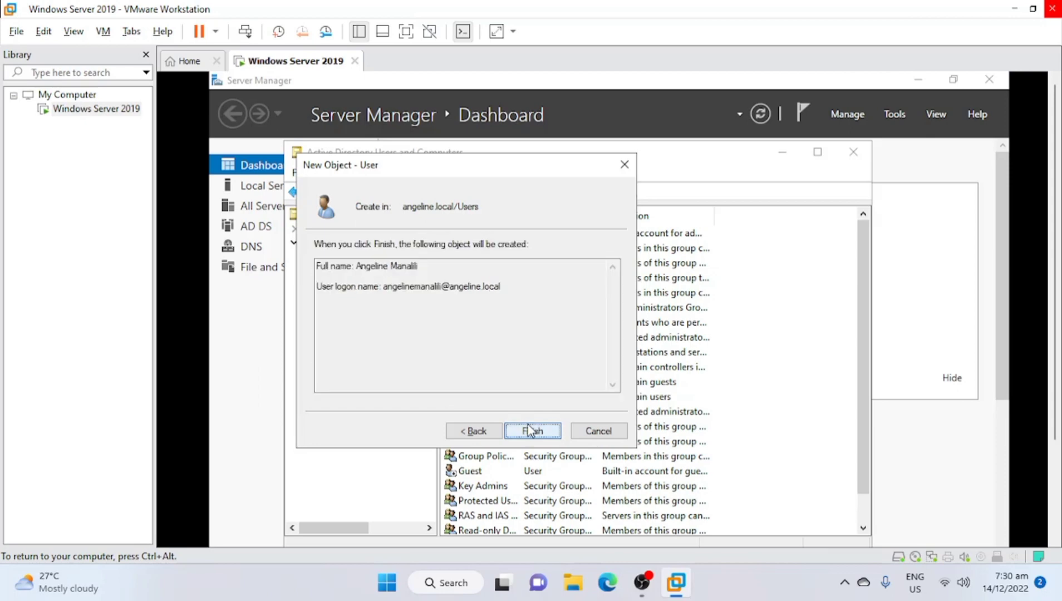
{"action": "left_click", "coordinate": [528, 428]}
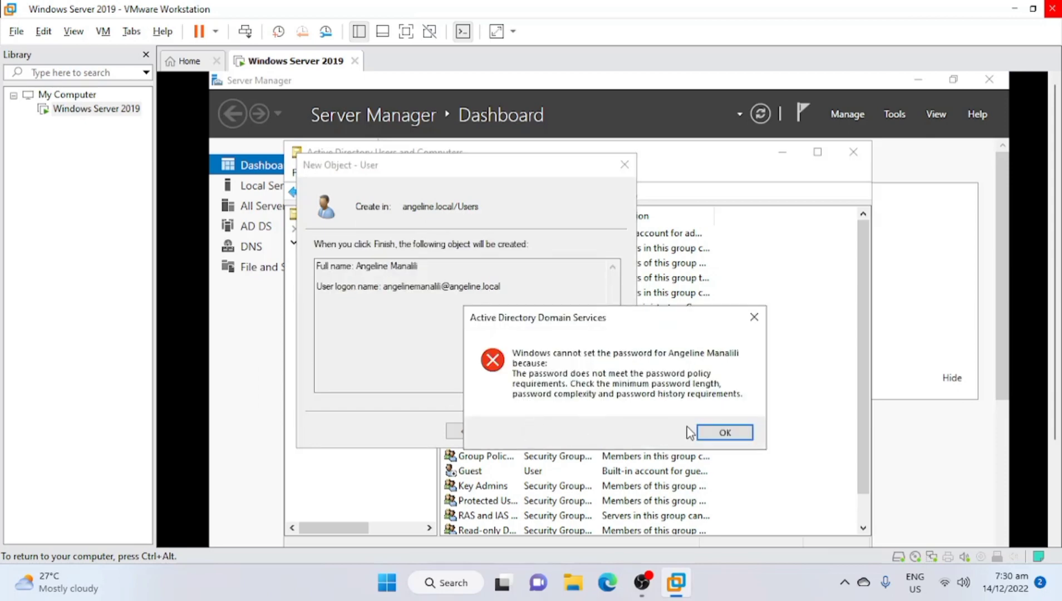
After the policy error, go back and lengthen the password in both password fields
{"action": "left_click", "coordinate": [724, 434]}
{"action": "left_click", "coordinate": [473, 430]}
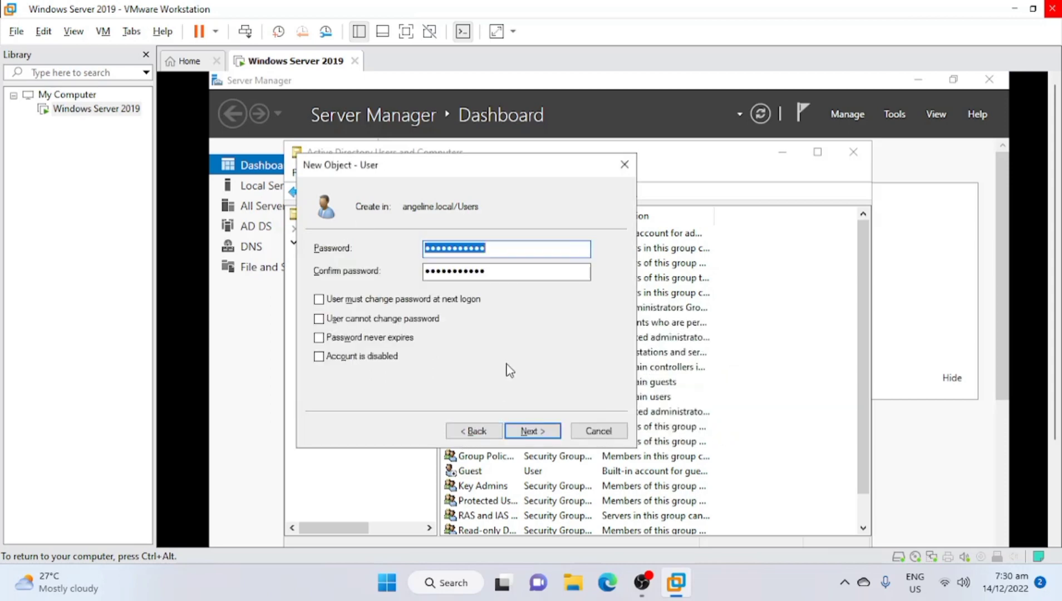
{"action": "mouse_move", "coordinate": [526, 251]}
{"action": "left_mouse_down"}
{"action": "mouse_move", "coordinate": [377, 237]}
{"action": "mouse_move", "coordinate": [514, 247]}
{"action": "left_mouse_up"}
{"action": "left_click", "coordinate": [534, 253]}
{"action": "type", "text": "@1"}
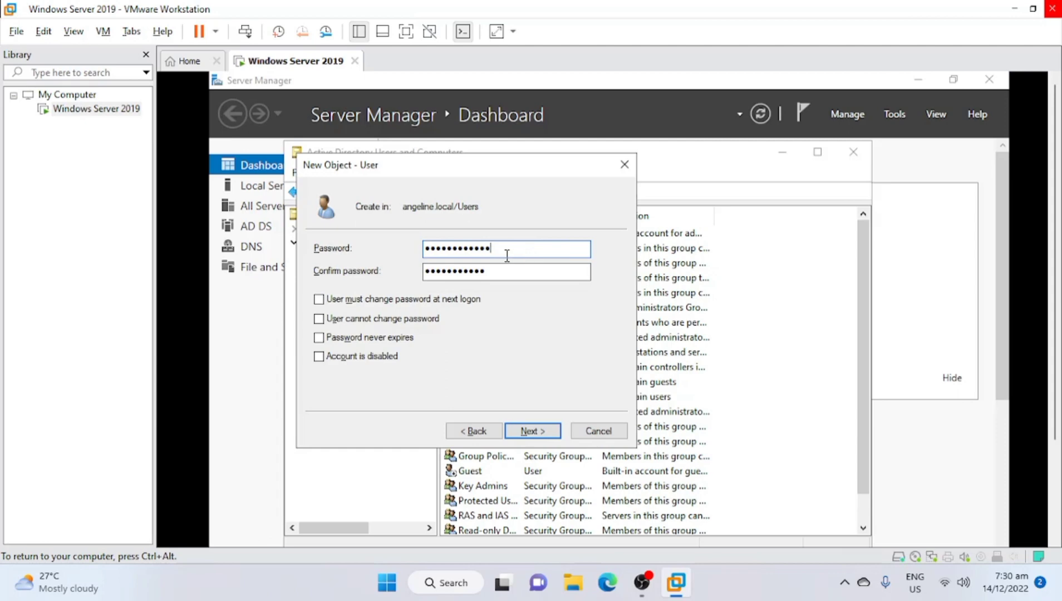
{"action": "left_click", "coordinate": [491, 275]}
{"action": "type", "text": "@1"}
{"action": "left_click", "coordinate": [532, 436]}
Clear the mismatch error, retype a matching password in both fields, and retry creating the user
{"action": "left_click", "coordinate": [692, 425]}
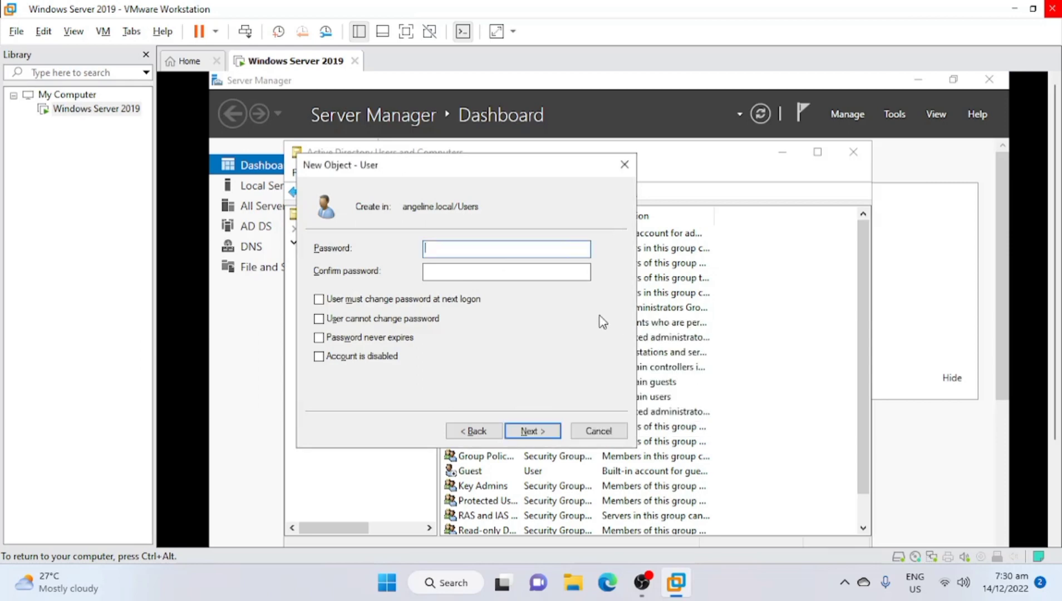
{"action": "key", "text": "Caps_Lock"}
{"action": "type", "text": "••••••••••••"}
{"action": "key", "text": "Tab"}
{"action": "type", "text": "•••"}
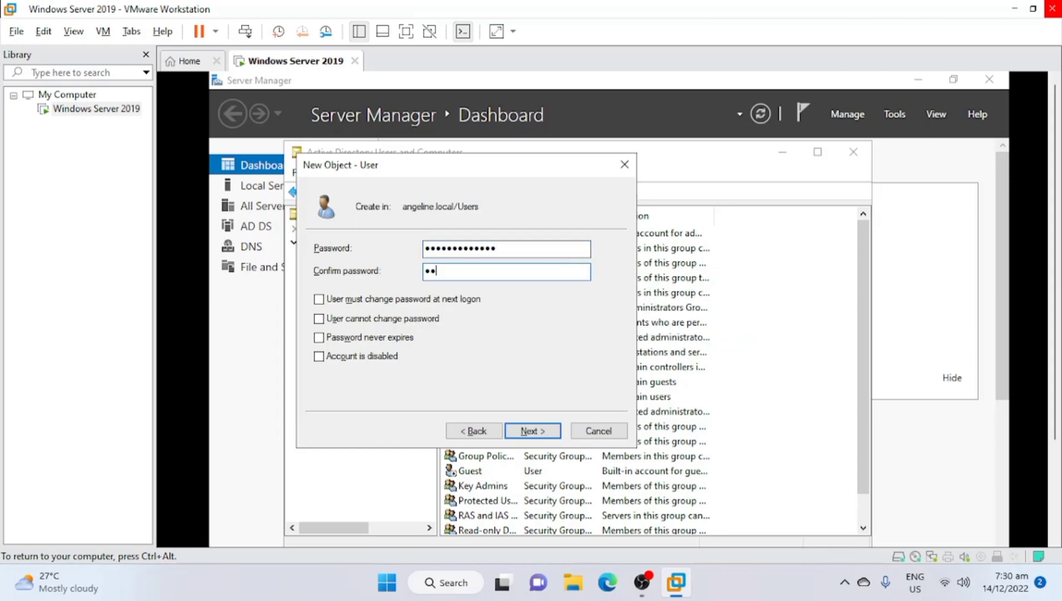
{"action": "type", "text": "••••••••••"}
{"action": "left_click", "coordinate": [535, 433]}
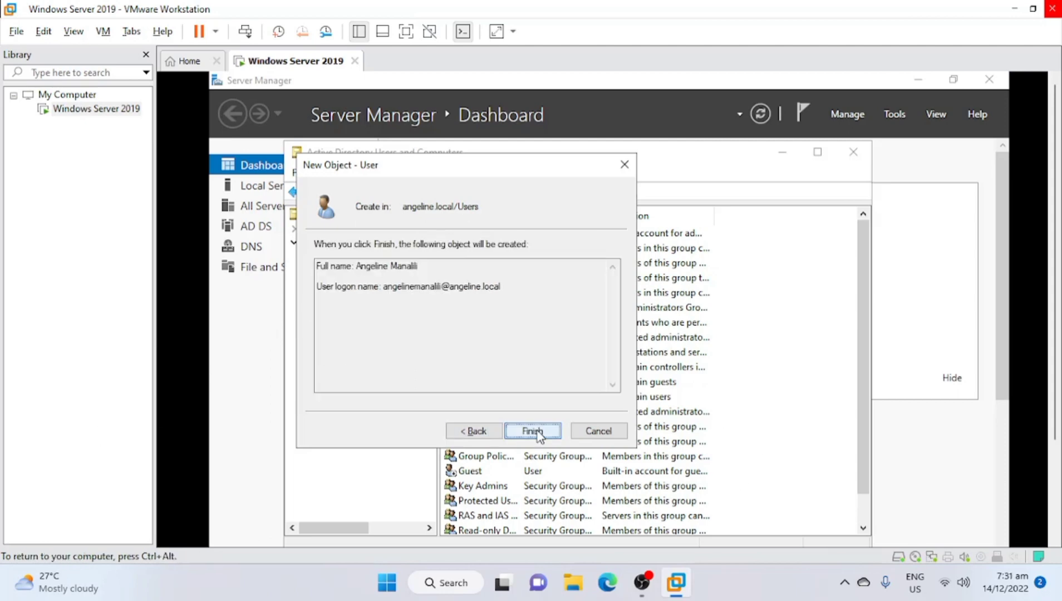
{"action": "left_click", "coordinate": [535, 432]}
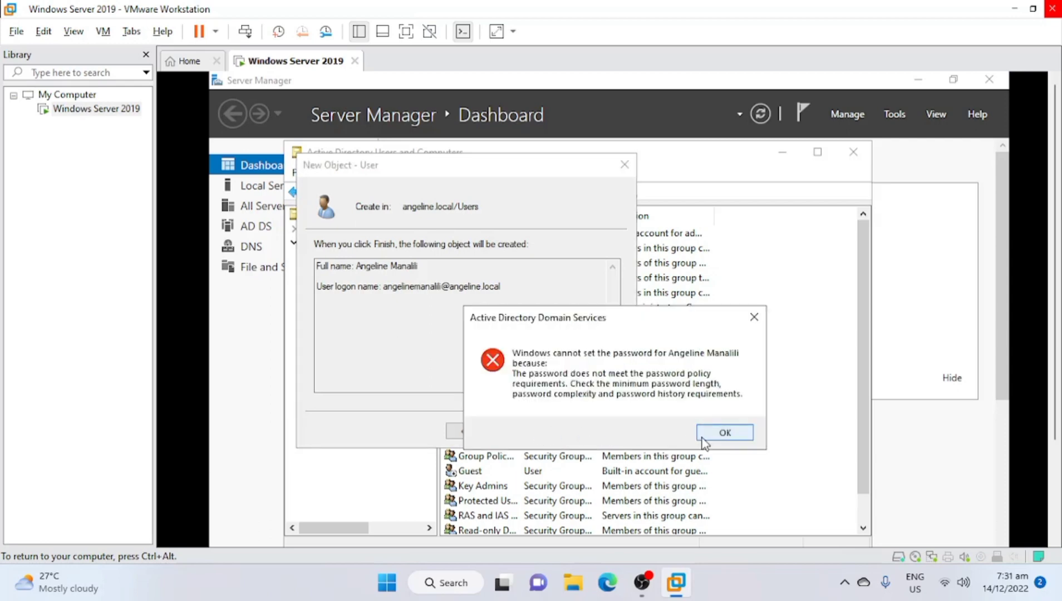
Dismiss the policy error, go back, and enter a new matching password in both fields
{"action": "left_click", "coordinate": [708, 442]}
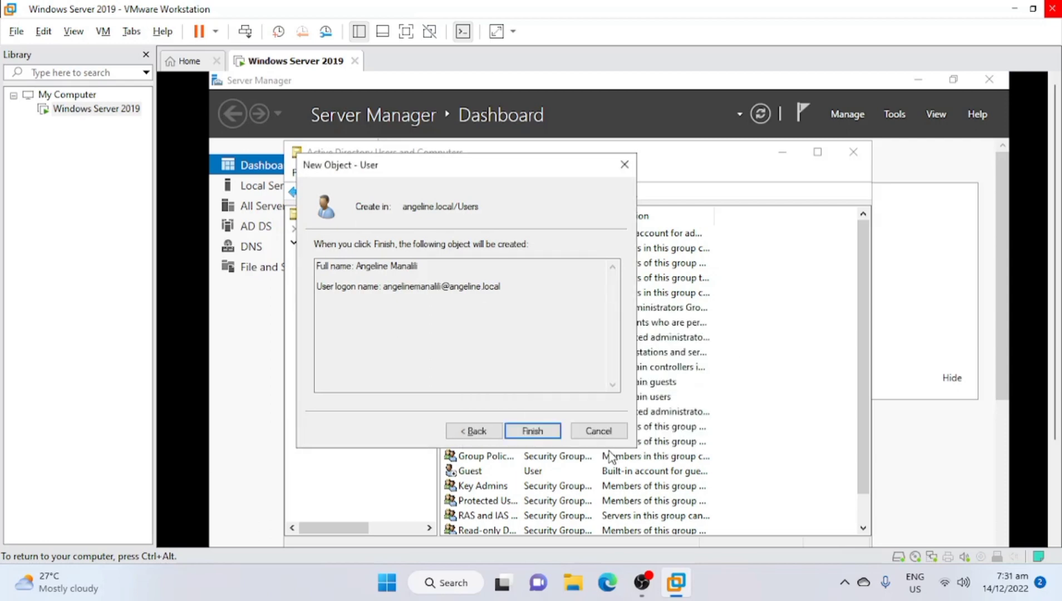
{"action": "left_click", "coordinate": [474, 431]}
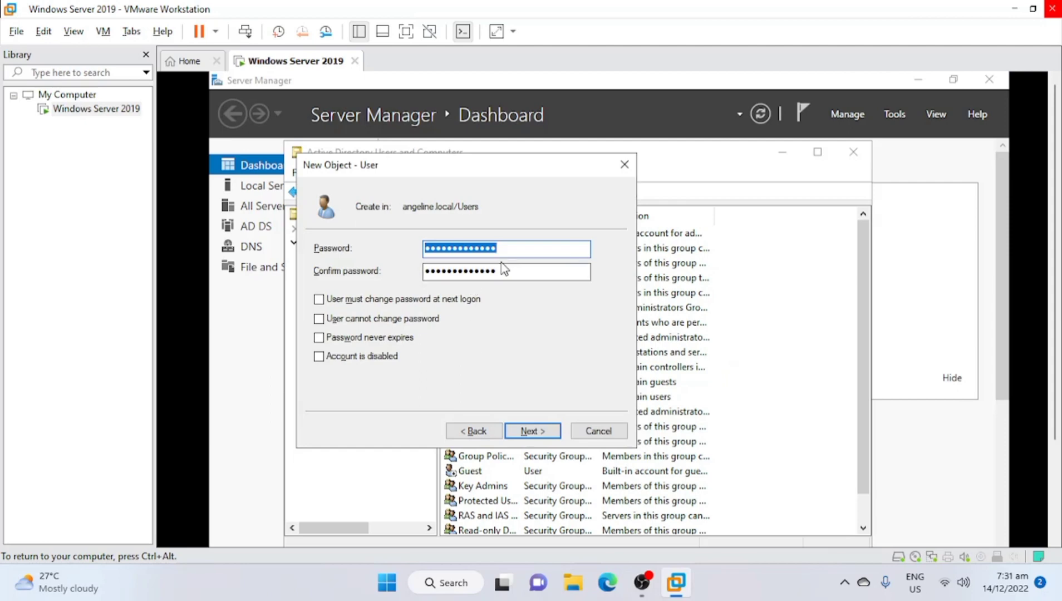
{"action": "type", "text": "••"}
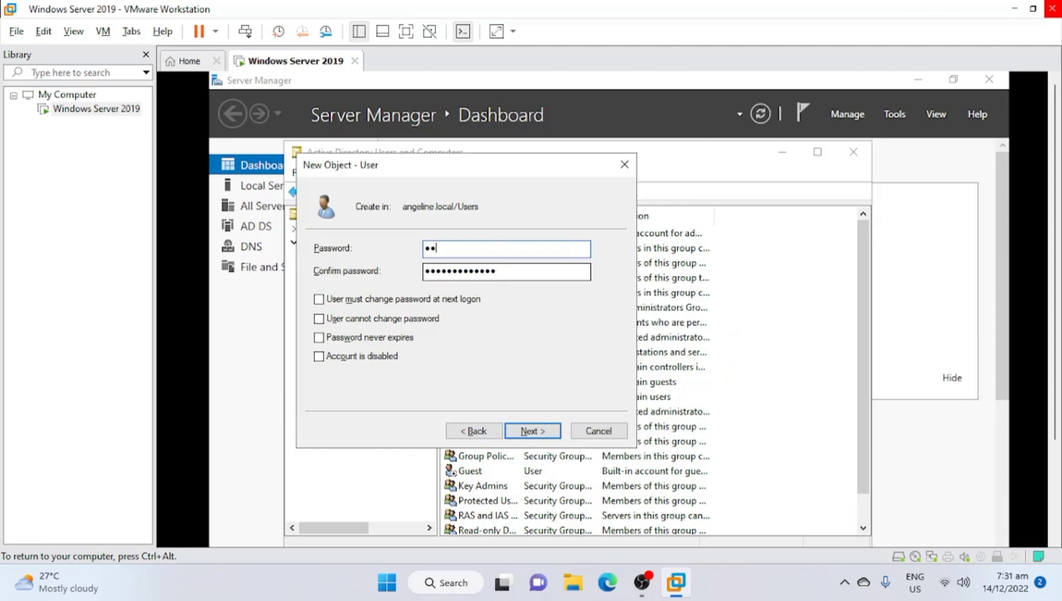
{"action": "key", "text": "Caps_Lock"}
{"action": "key", "text": "Caps_Lock"}
{"action": "key", "text": "BackSpace"}
{"action": "key", "text": "BackSpace"}
{"action": "key", "text": "Caps_Lock"}
{"action": "type", "text": "•••"}
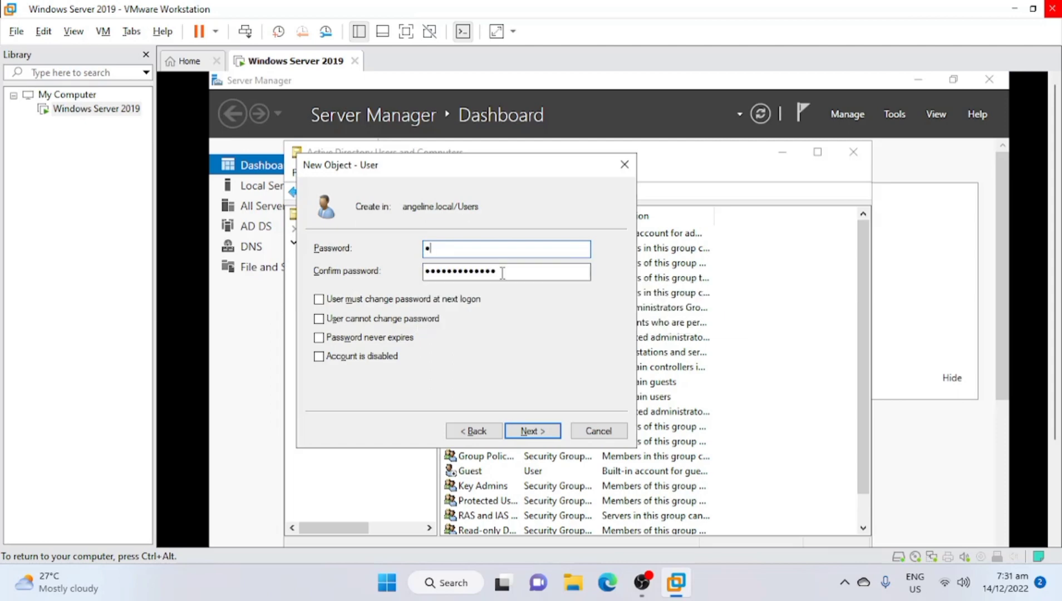
{"action": "type", "text": "•"}
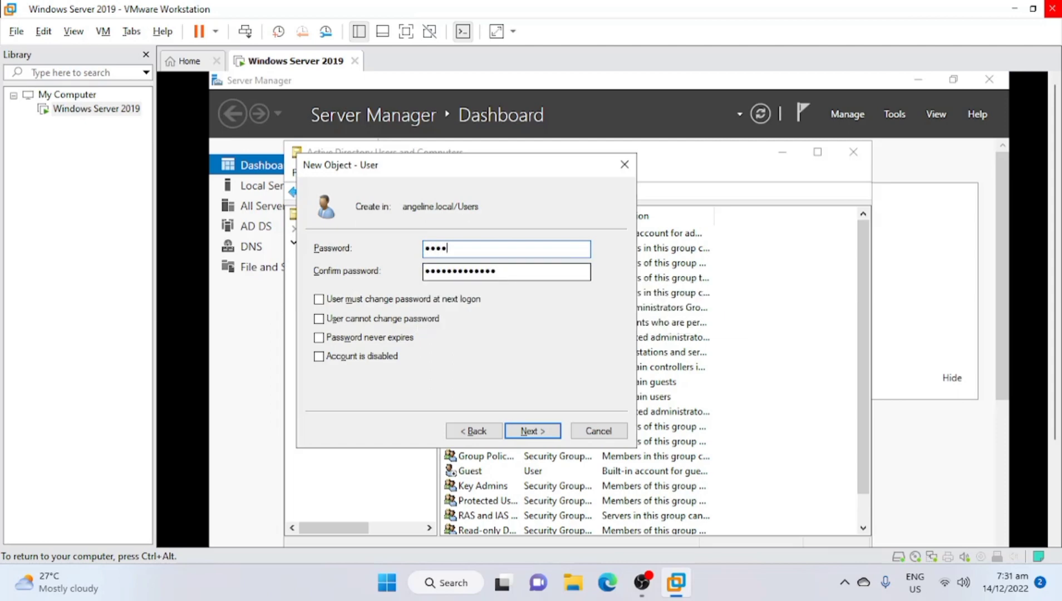
{"action": "type", "text": "••••"}
{"action": "key", "text": "Tab"}
{"action": "type", "text": "•"}
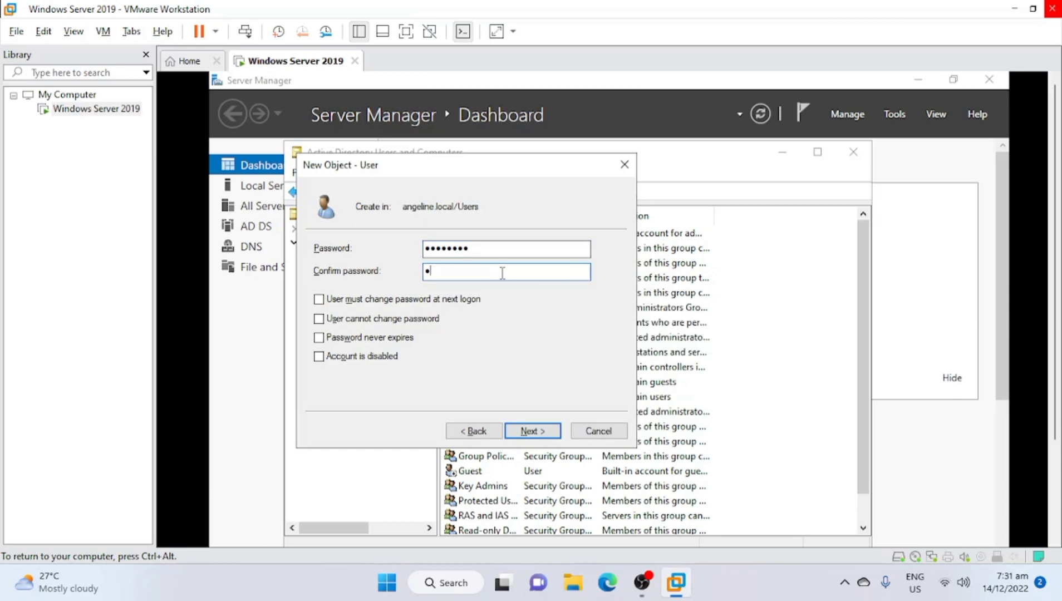
{"action": "type", "text": "•••••••"}
{"action": "left_click", "coordinate": [532, 431]}
Finish creating the first user and start another new user in the Users container
{"action": "left_click", "coordinate": [532, 430]}
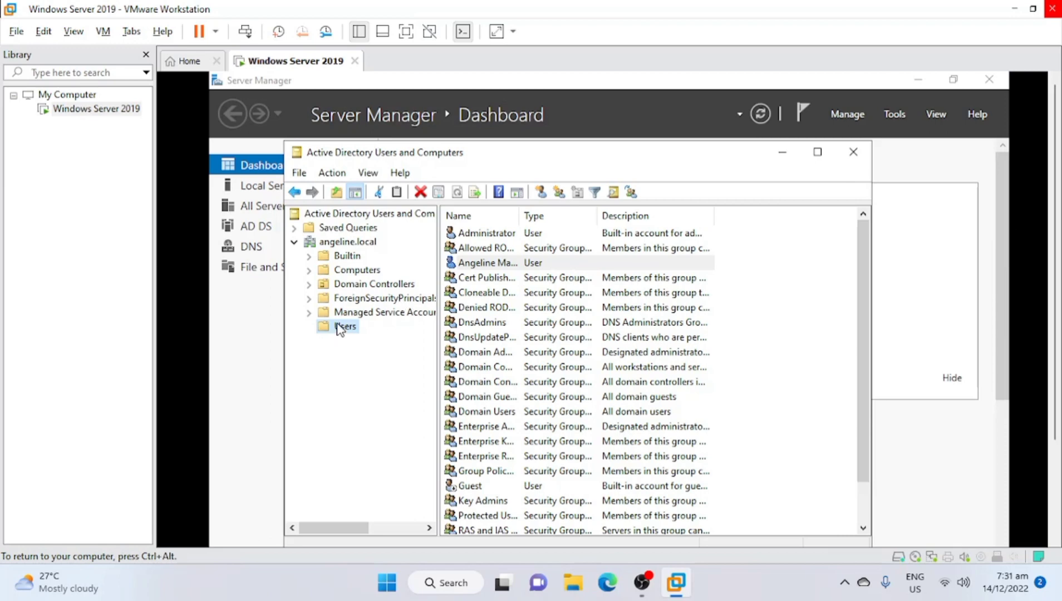
{"action": "right_click", "coordinate": [320, 327]}
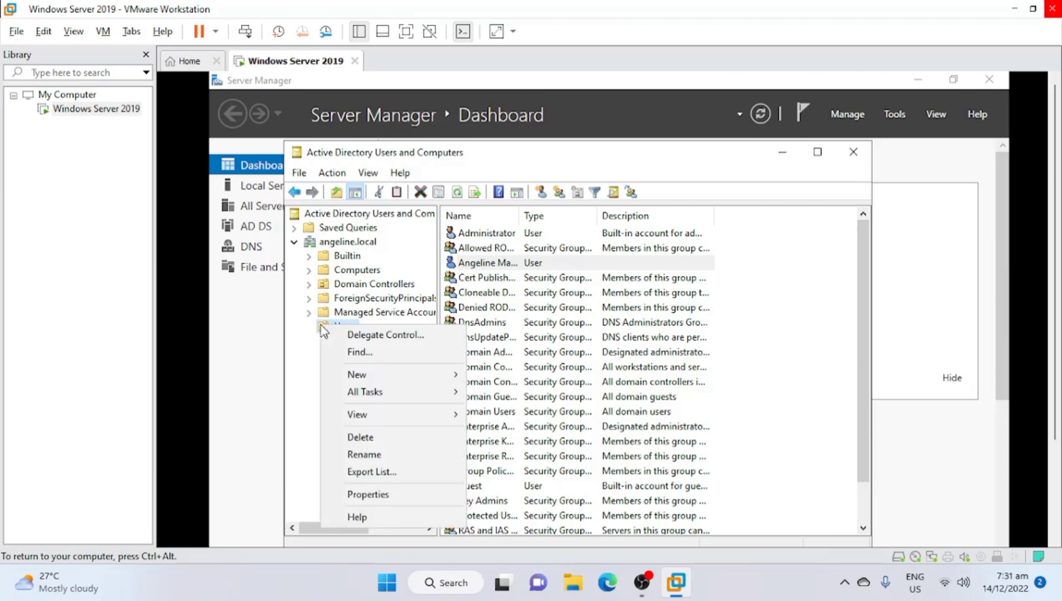
{"action": "mouse_move", "coordinate": [390, 378]}
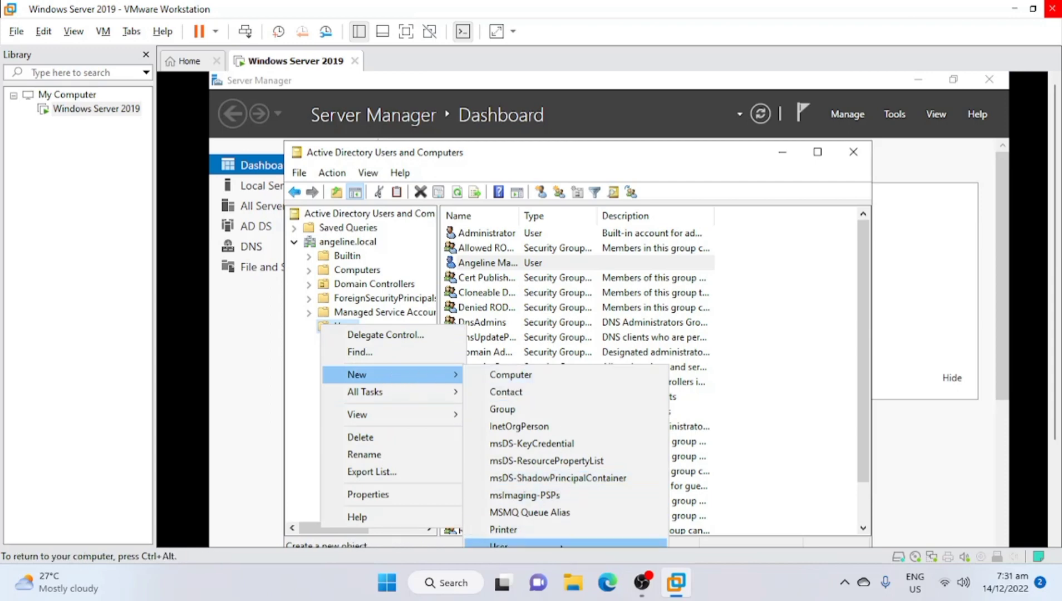
{"action": "left_click", "coordinate": [561, 544]}
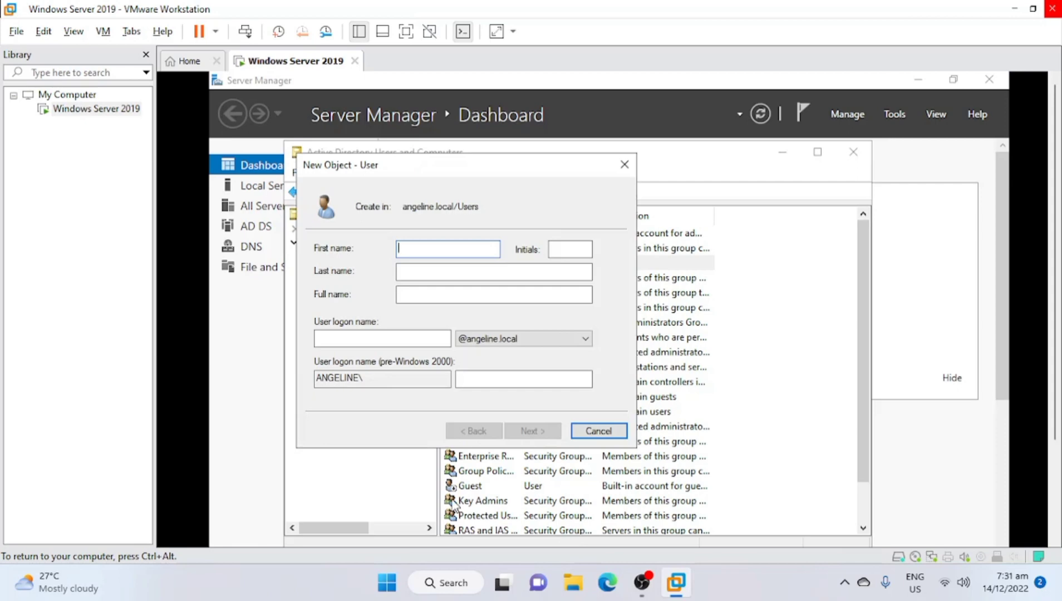
Enter first name IT, last name Personnel and logon name itpersonnel, then advance
{"action": "type", "text": "T"}
{"action": "key", "text": "BackSpace"}
{"action": "type", "text": "IT"}
{"action": "left_click", "coordinate": [442, 271]}
{"action": "type", "text": "Personnel"}
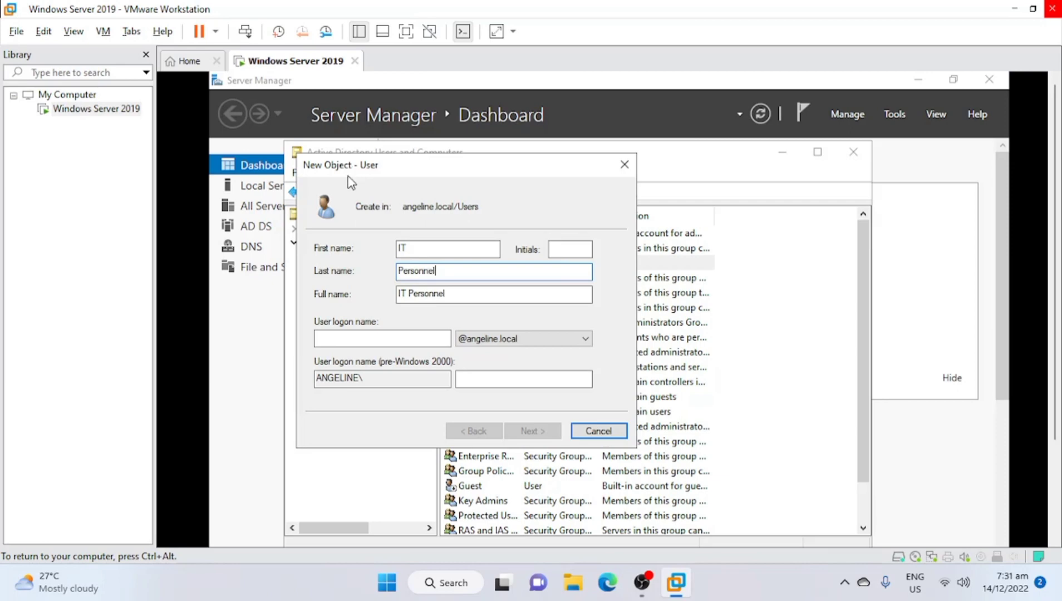
{"action": "left_click", "coordinate": [338, 335]}
{"action": "type", "text": "itpe"}
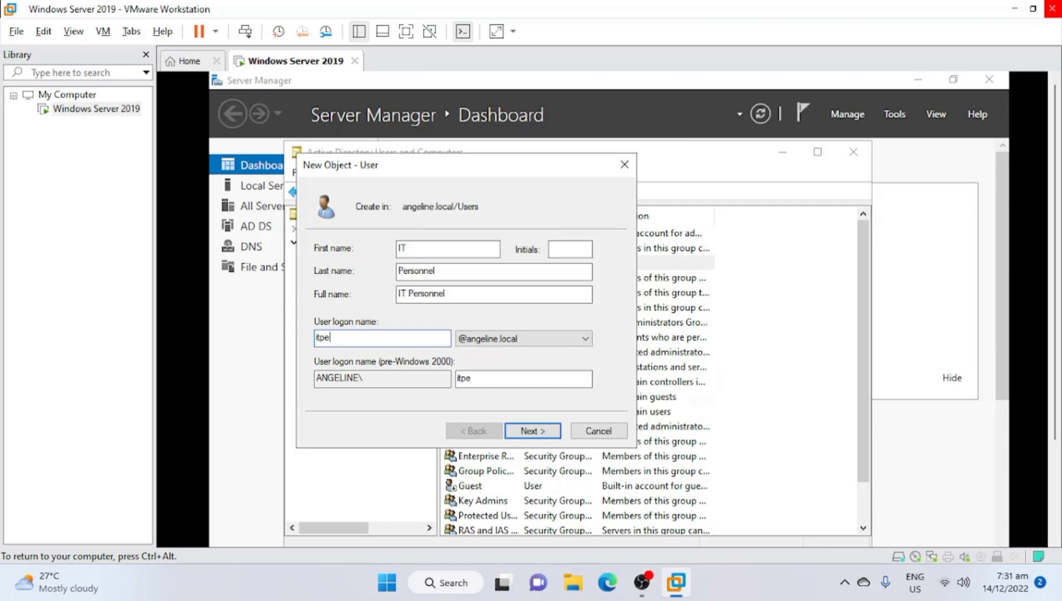
{"action": "type", "text": "rsonnel"}
{"action": "key", "text": "Return"}
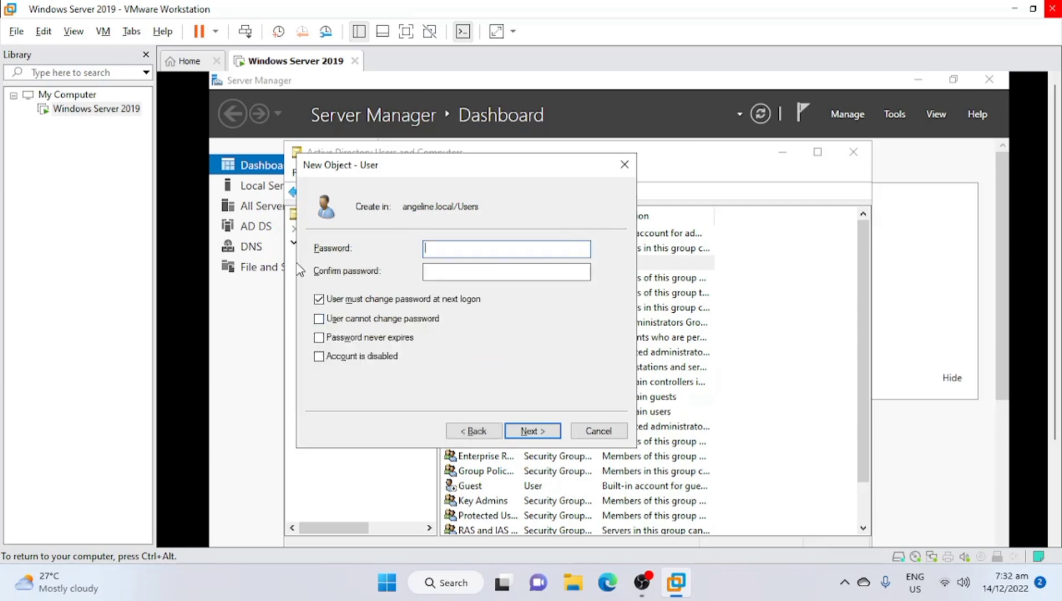
Disable the forced password change, then enter and confirm IT Personnel's password
{"action": "left_click", "coordinate": [320, 298]}
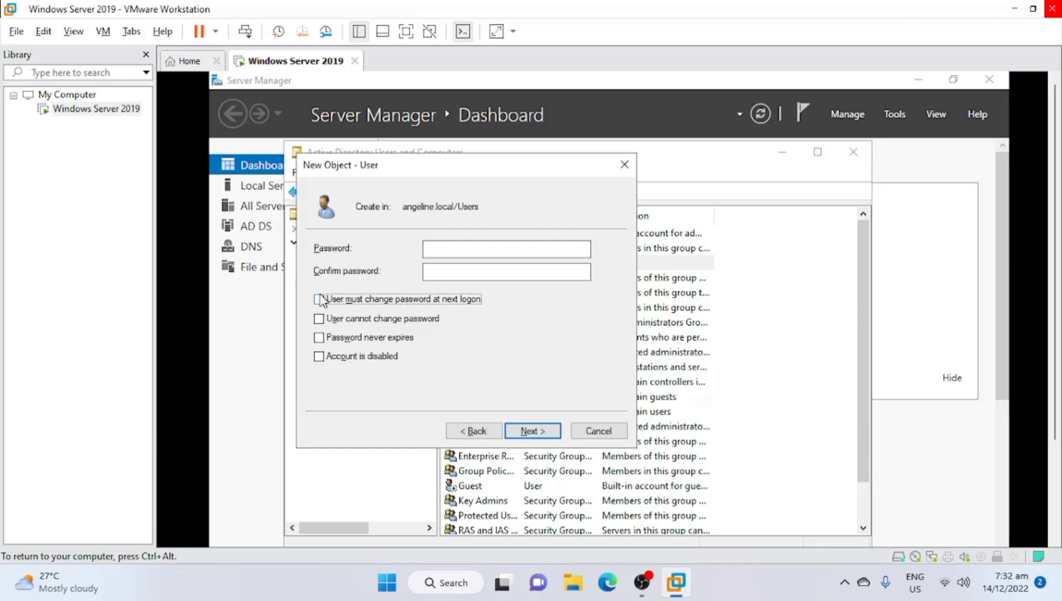
{"action": "left_click", "coordinate": [550, 245]}
{"action": "type", "text": "P"}
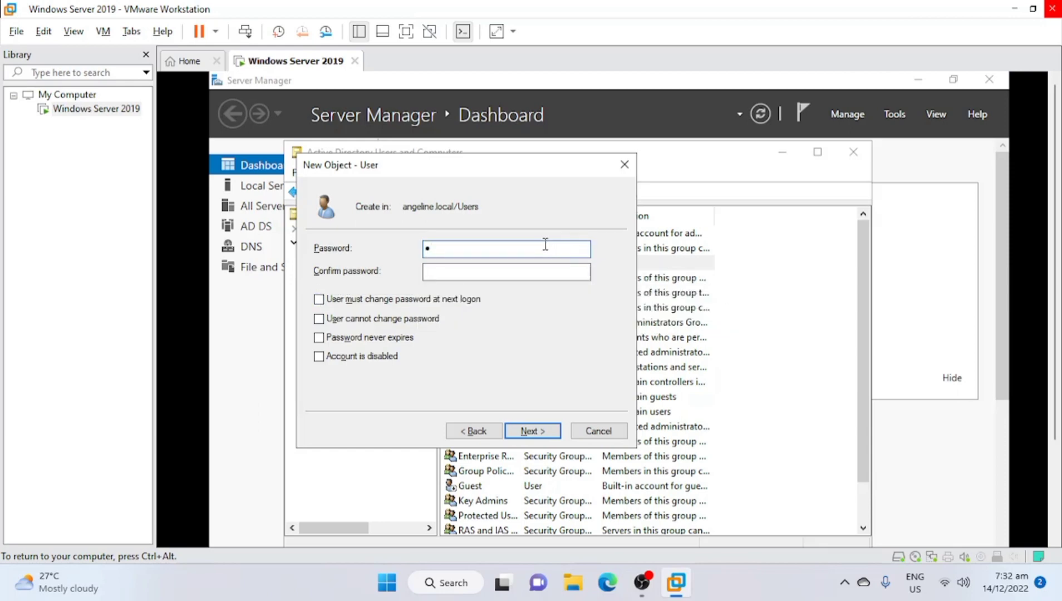
{"action": "type", "text": "@ssw0rd"}
{"action": "key", "text": "Tab"}
{"action": "type", "text": "P"}
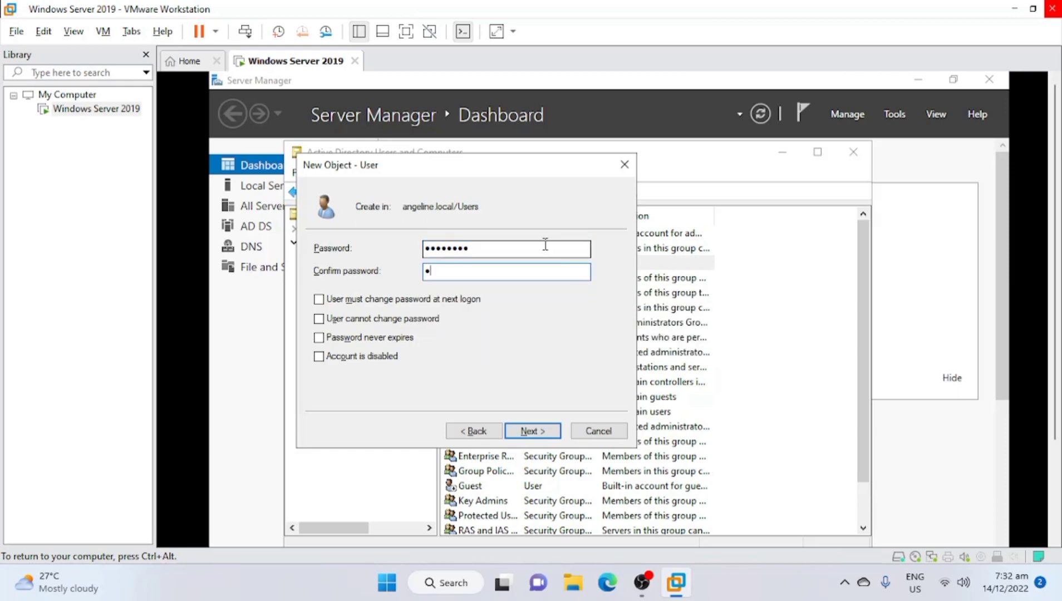
{"action": "type", "text": "@ssw0rd"}
{"action": "key", "text": "Return"}
{"action": "key", "text": "Return"}
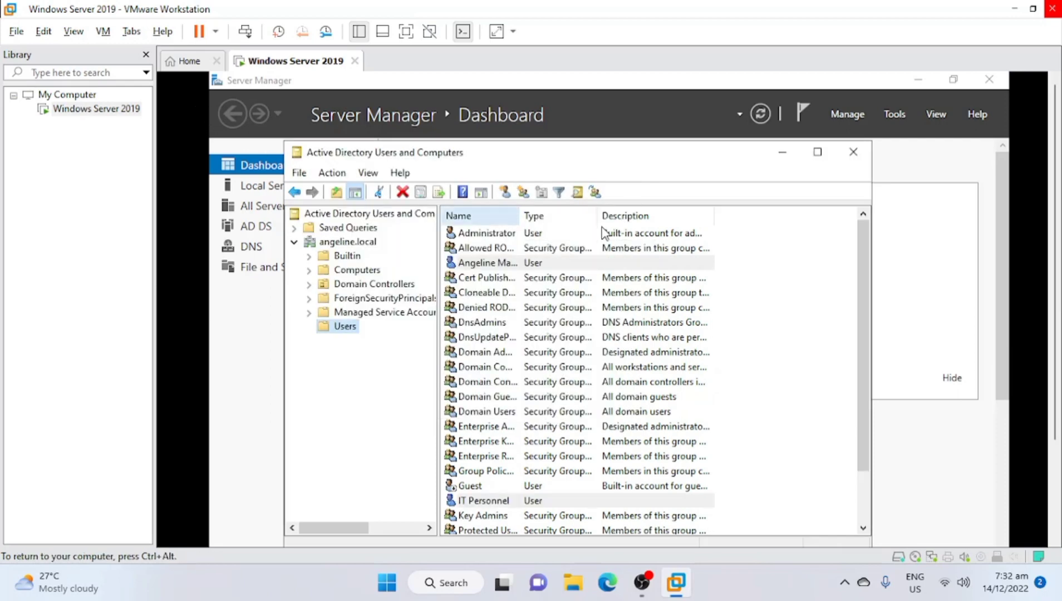
Start a new user in Users with first name clerk and logon name clerk
{"action": "left_click_drag", "start_coordinate": [1056, 250], "coordinate": [1055, 268]}
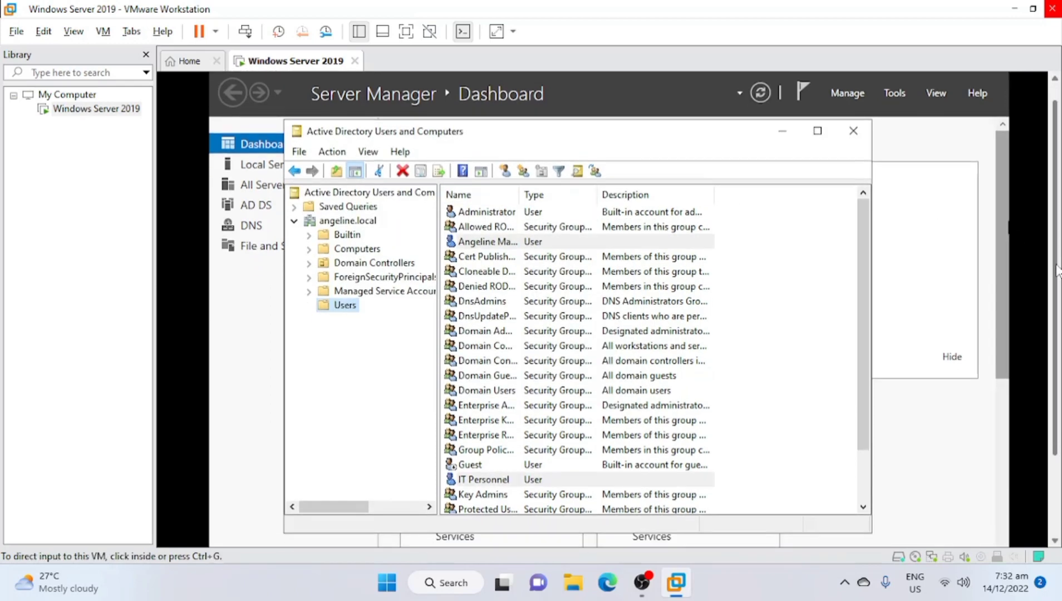
{"action": "right_click", "coordinate": [345, 310]}
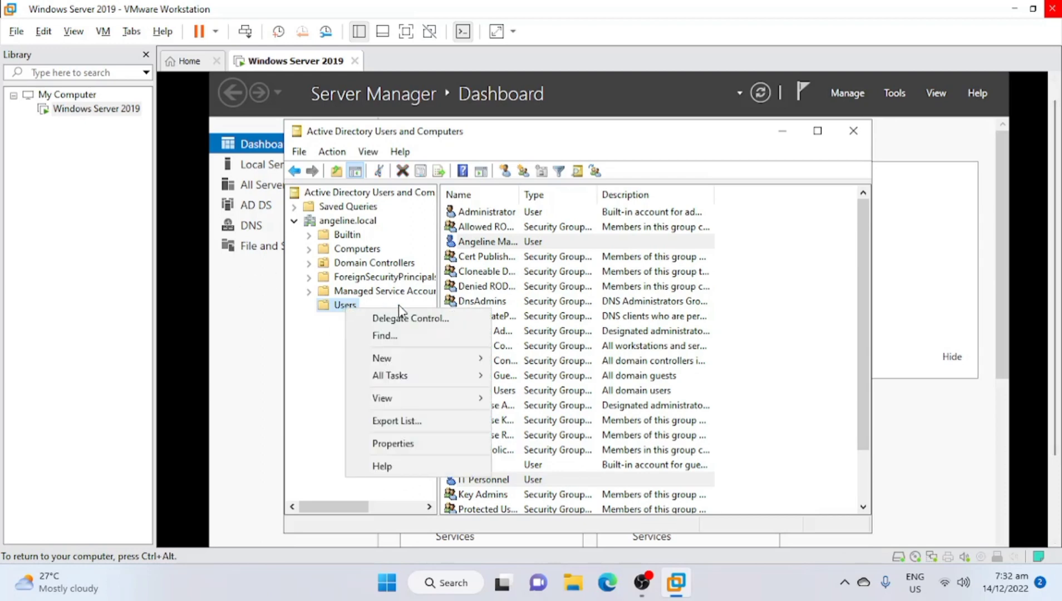
{"action": "mouse_move", "coordinate": [401, 358]}
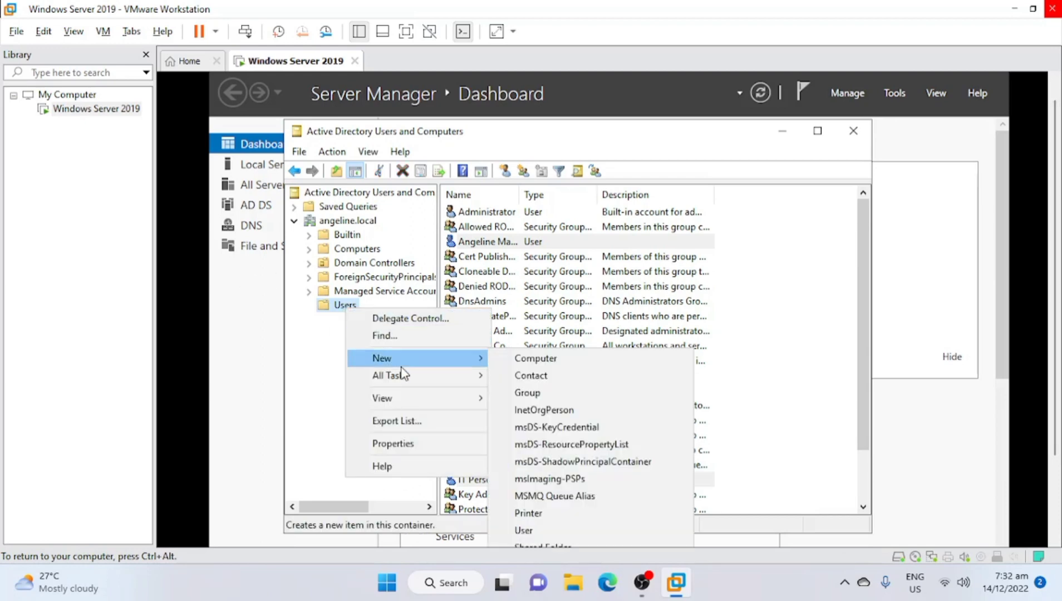
{"action": "left_click", "coordinate": [568, 537]}
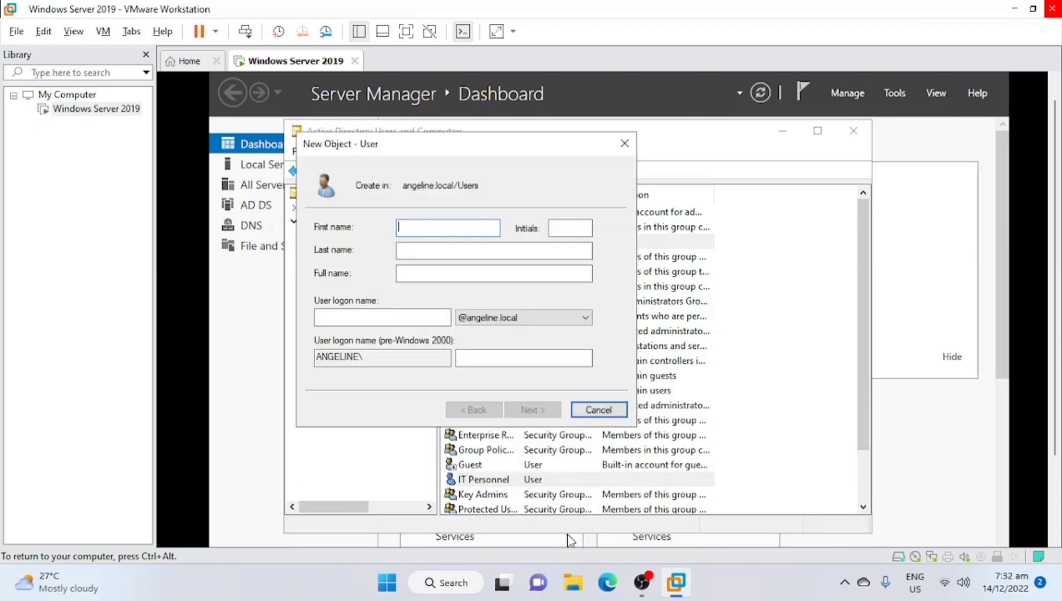
{"action": "left_click", "coordinate": [175, 193]}
{"action": "type", "text": "clerk"}
{"action": "left_click", "coordinate": [372, 315]}
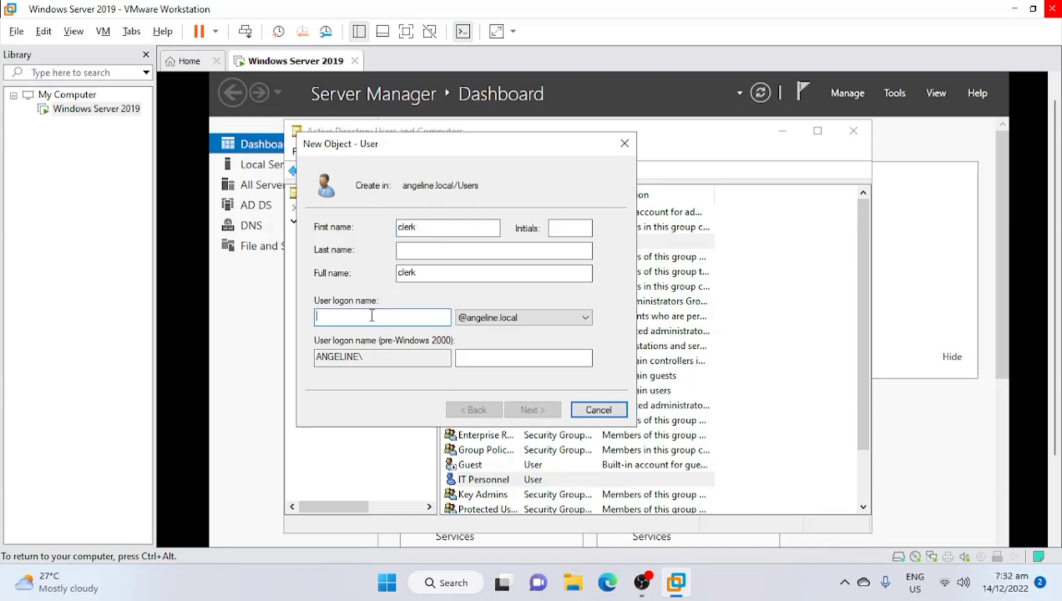
{"action": "type", "text": "clerk"}
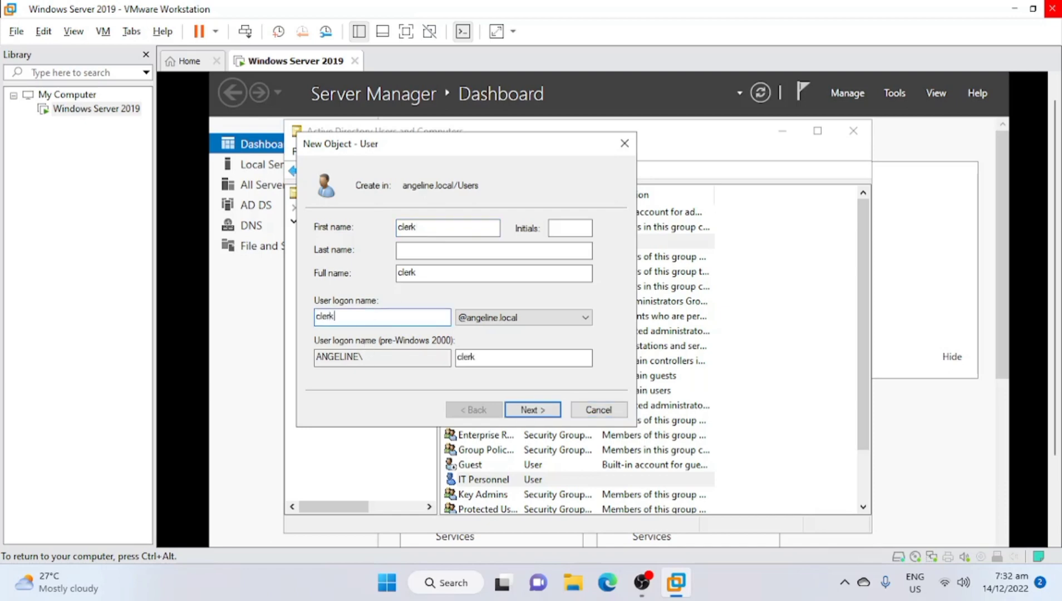
{"action": "key", "text": "Return"}
Give clerk a confirmed password without forced change at logon, and create the account
{"action": "key", "text": "Caps_Lock"}
{"action": "type", "text": "•"}
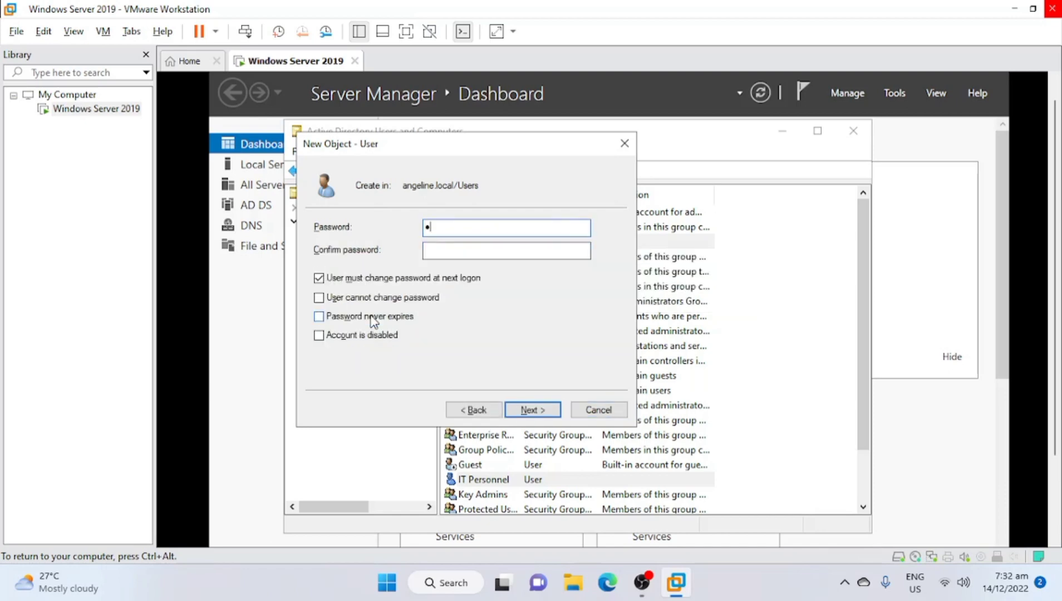
{"action": "type", "text": "•••••••"}
{"action": "left_click", "coordinate": [353, 278]}
{"action": "left_click", "coordinate": [466, 248]}
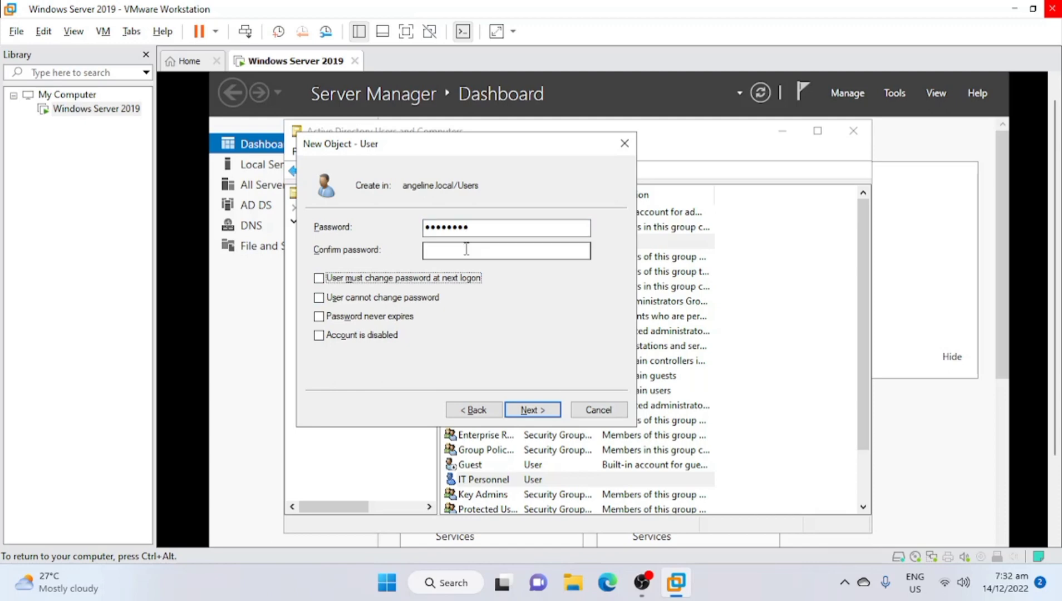
{"action": "type", "text": "•••"}
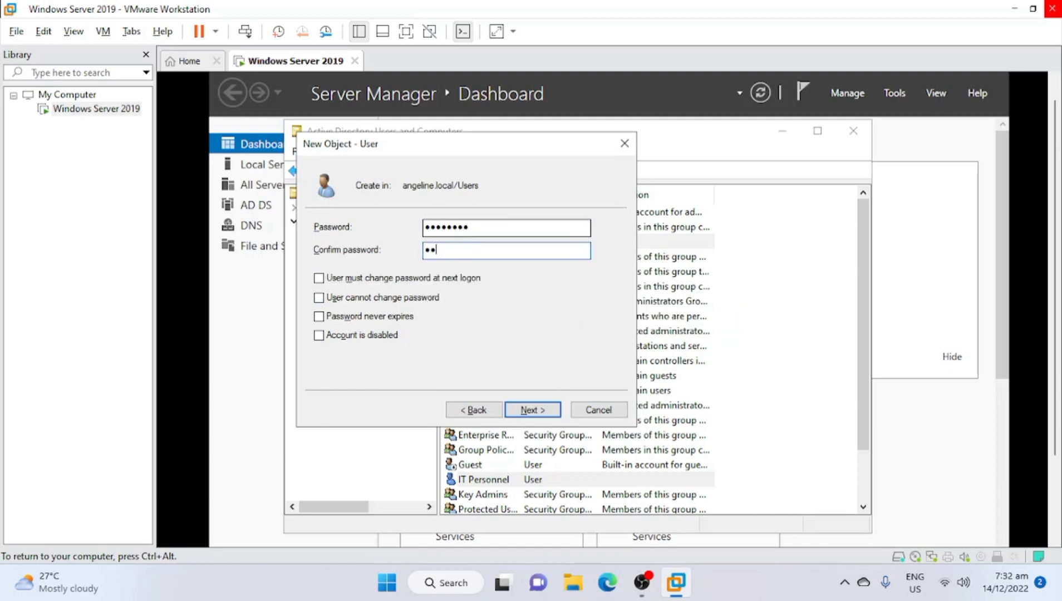
{"action": "type", "text": "•••••"}
{"action": "left_click", "coordinate": [525, 412]}
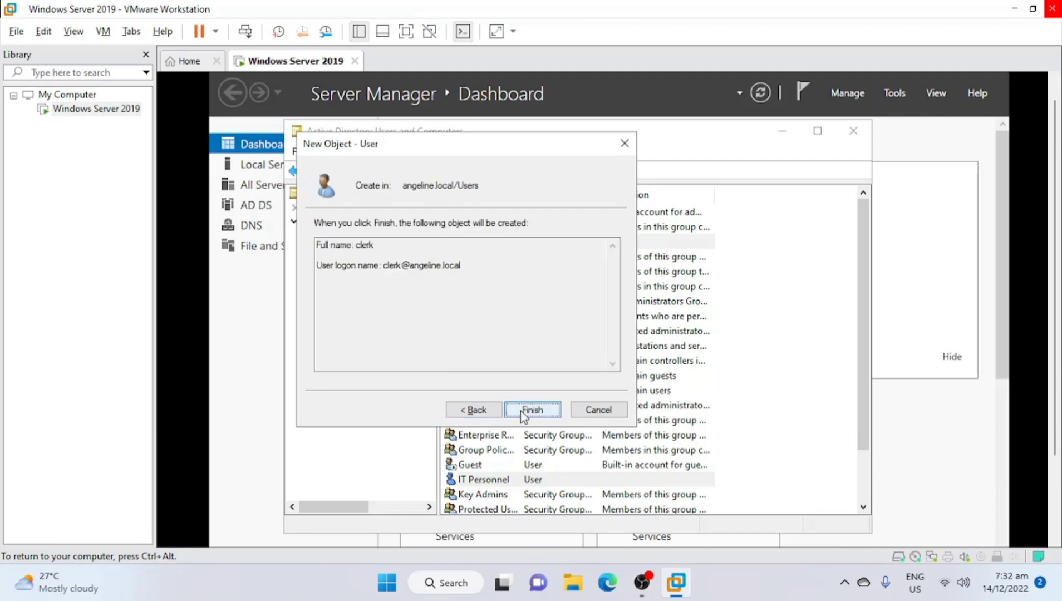
{"action": "left_click", "coordinate": [523, 414]}
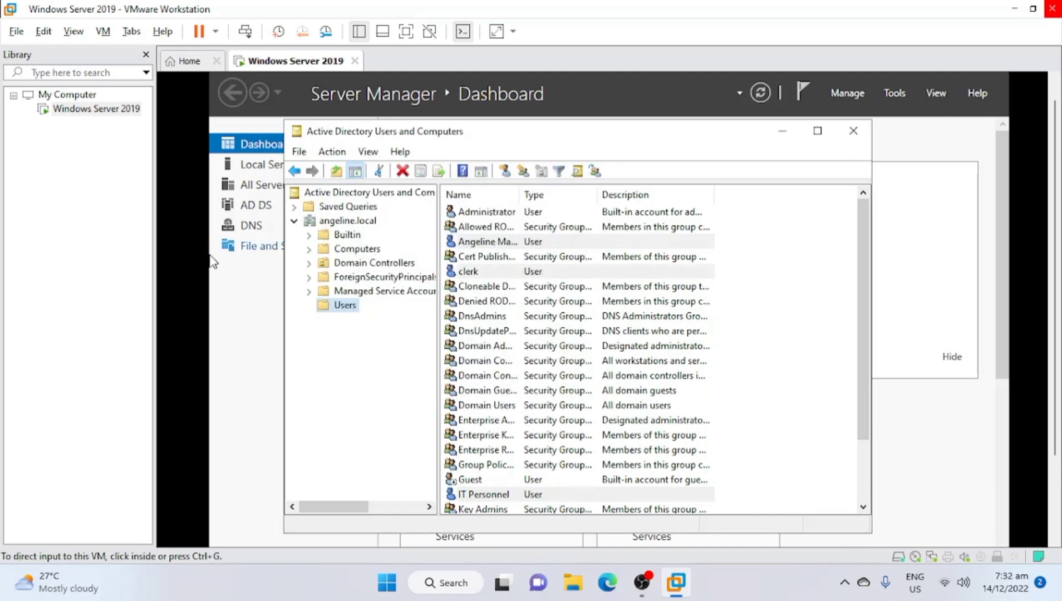
Create a Global Security group named 'group department' in the Users container
{"action": "right_click", "coordinate": [336, 308]}
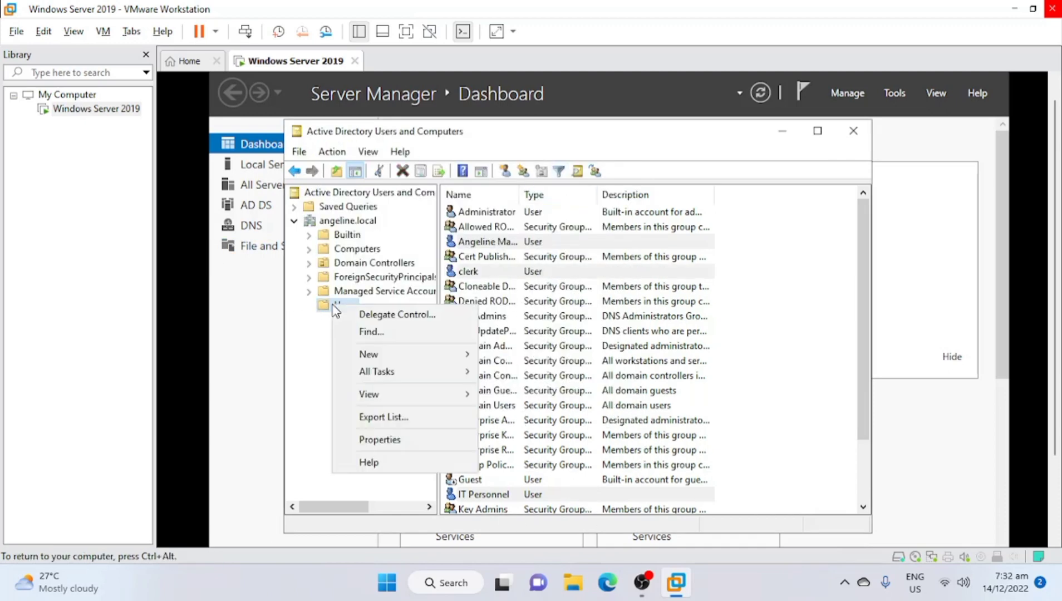
{"action": "mouse_move", "coordinate": [385, 352]}
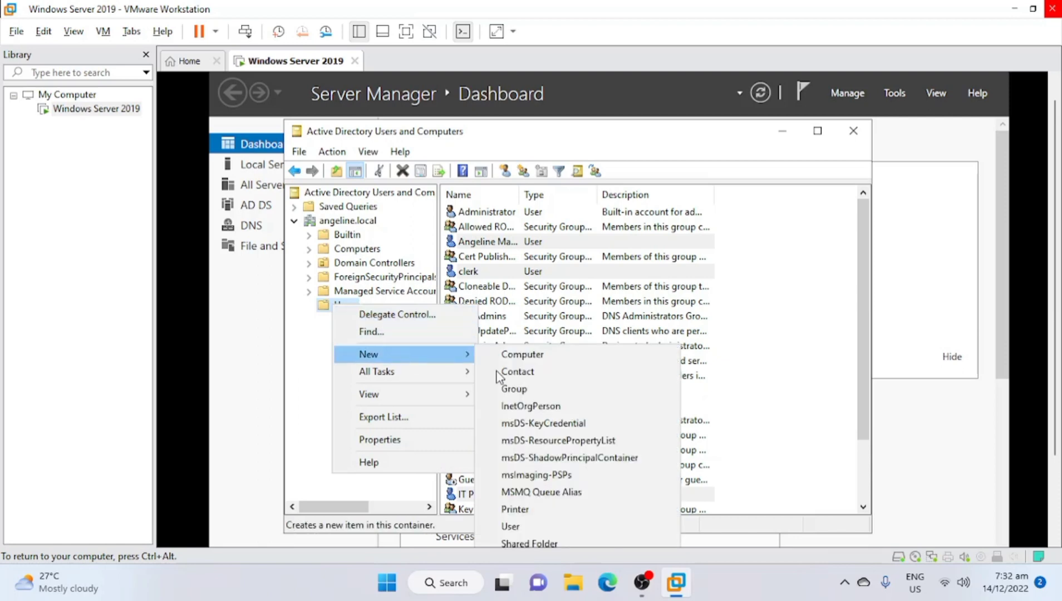
{"action": "left_click", "coordinate": [533, 388]}
{"action": "type", "text": "g"}
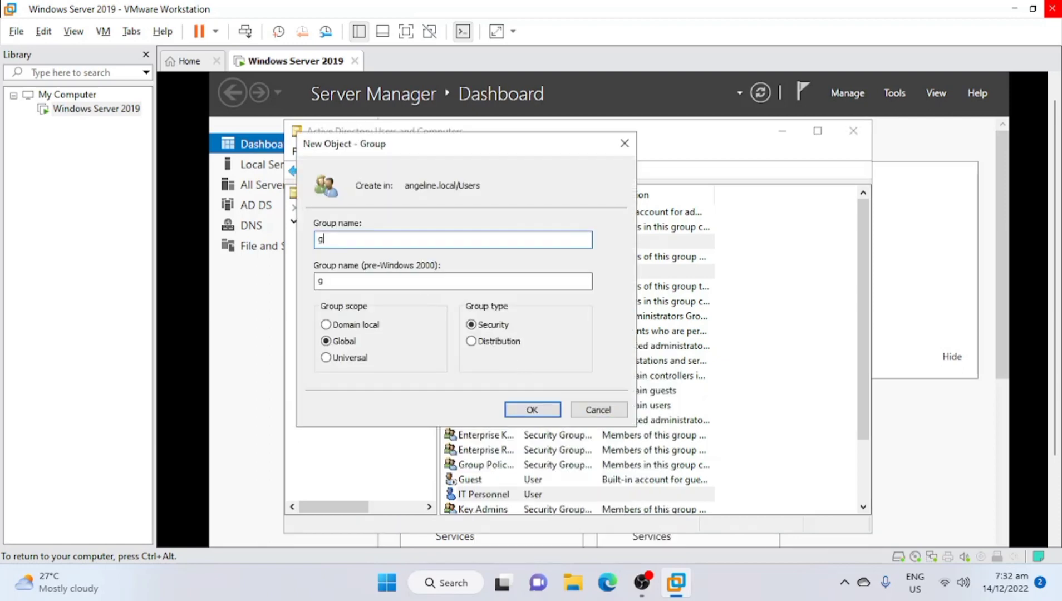
{"action": "type", "text": "roup depart"}
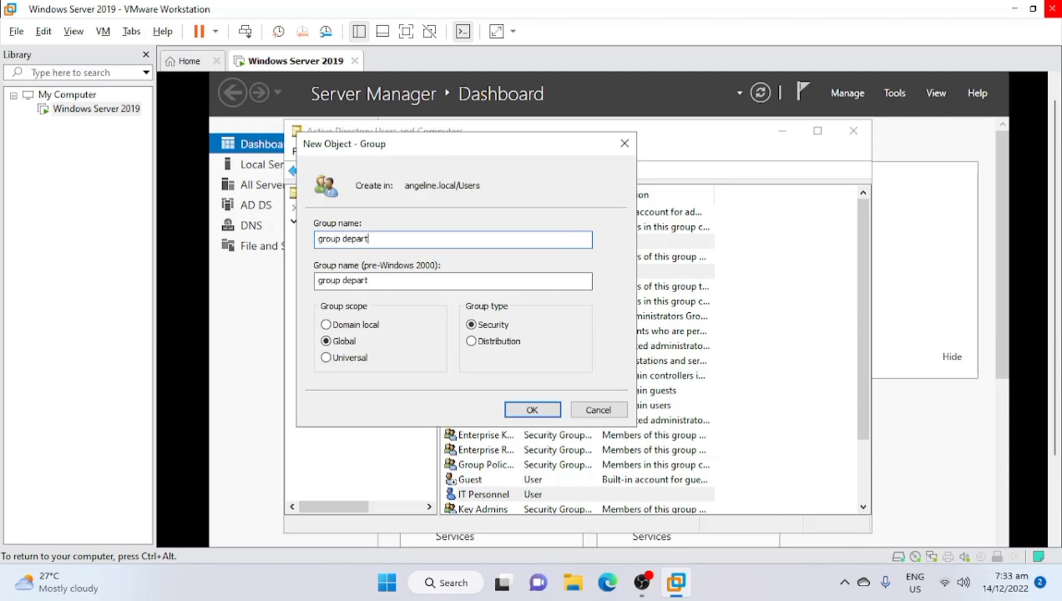
{"action": "type", "text": "ment"}
{"action": "key", "text": "Return"}
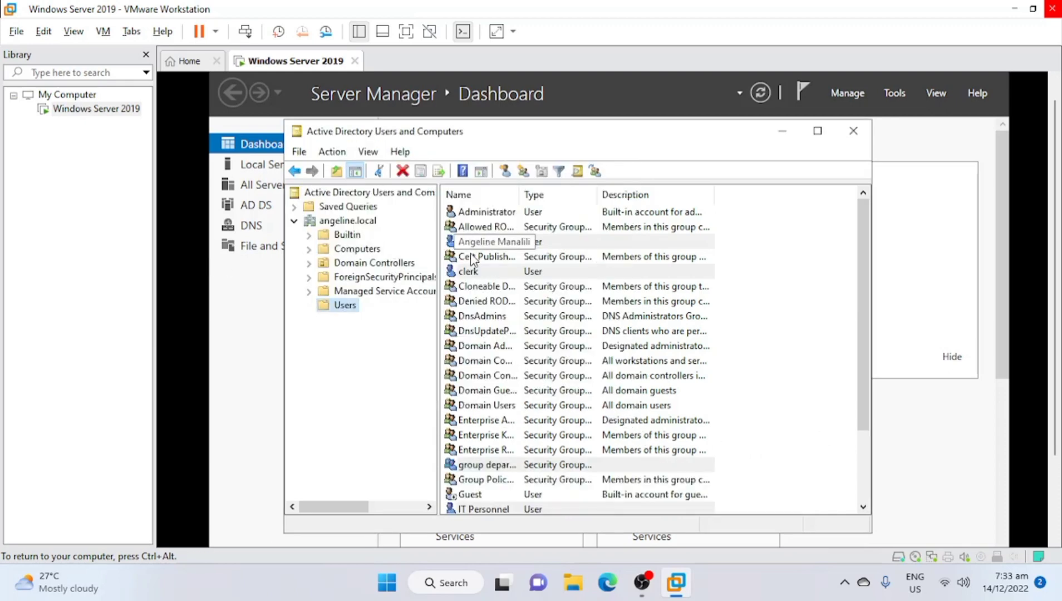
Open the clerk account's properties on the Member Of page
{"action": "right_click", "coordinate": [470, 271]}
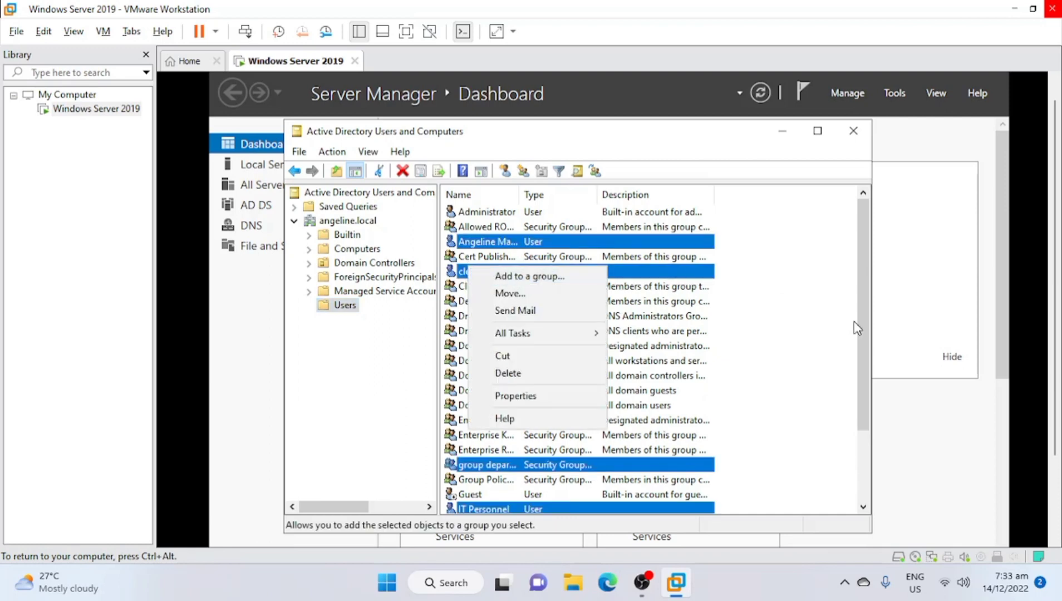
{"action": "left_click", "coordinate": [825, 334]}
{"action": "left_click", "coordinate": [538, 277]}
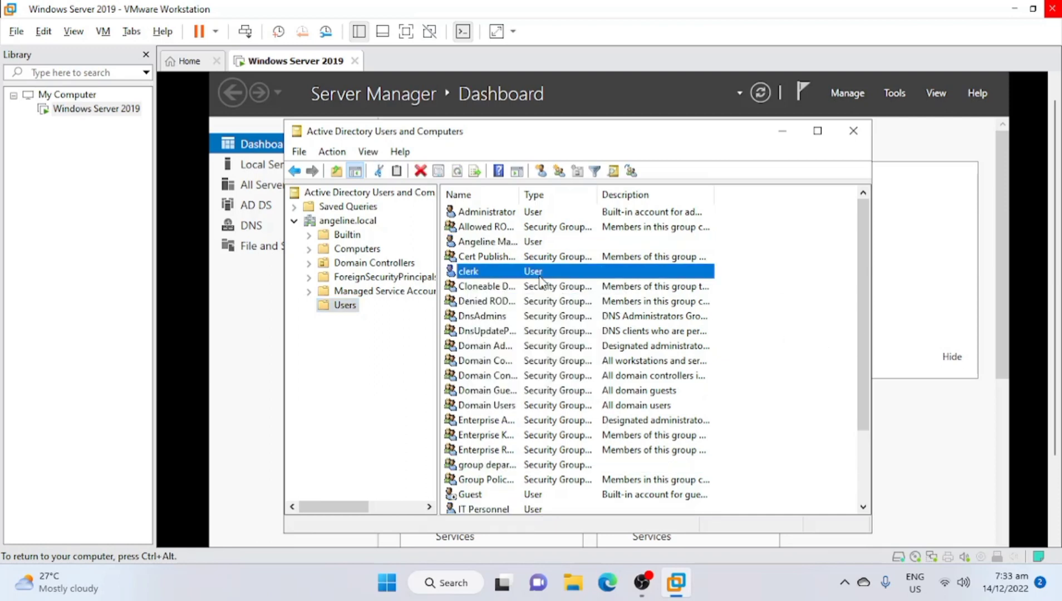
{"action": "right_click", "coordinate": [539, 278]}
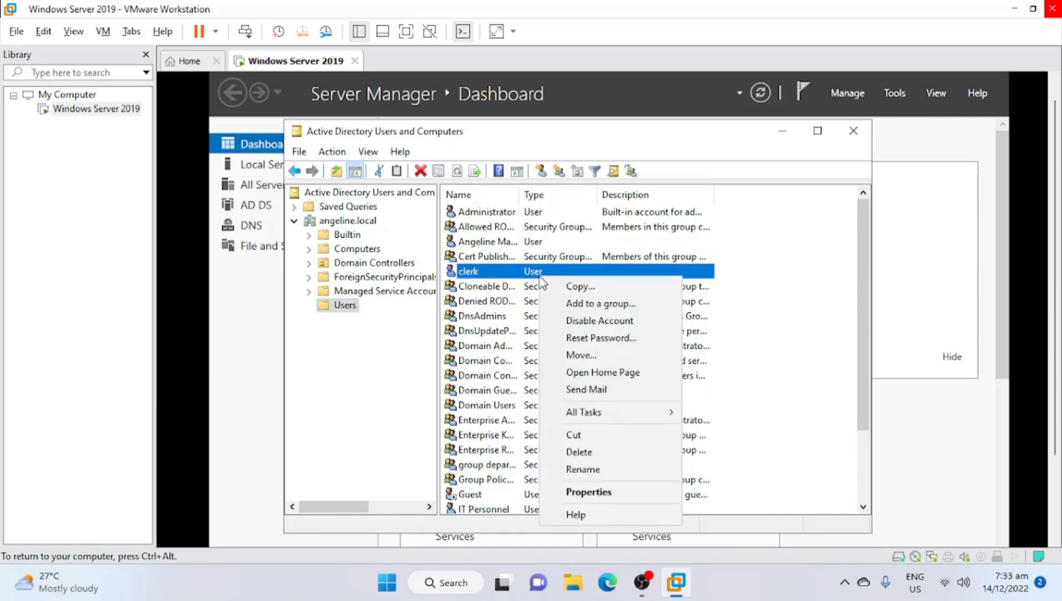
{"action": "left_click", "coordinate": [619, 487]}
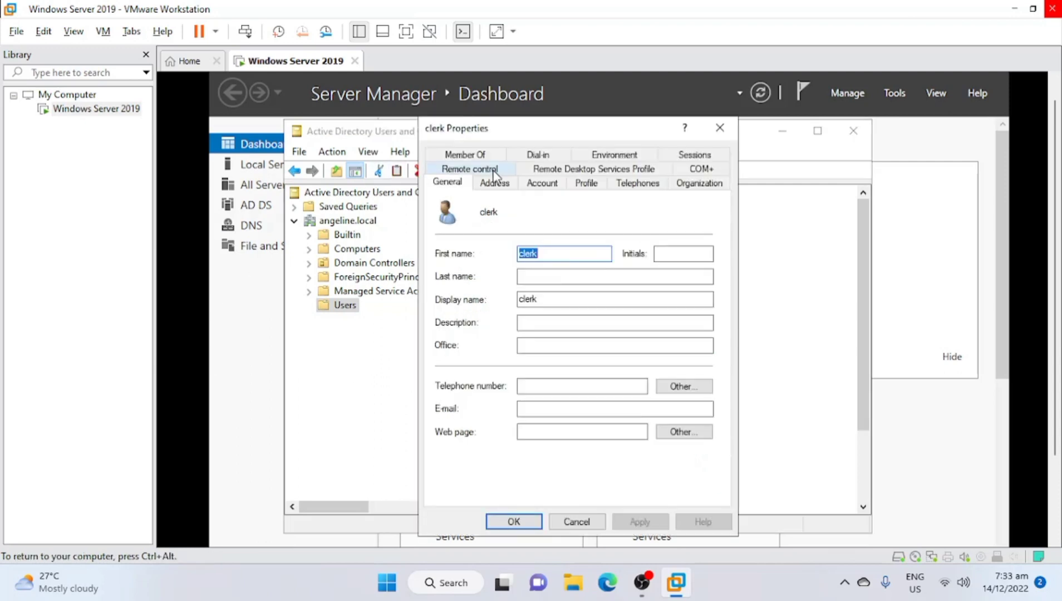
{"action": "left_click", "coordinate": [492, 152]}
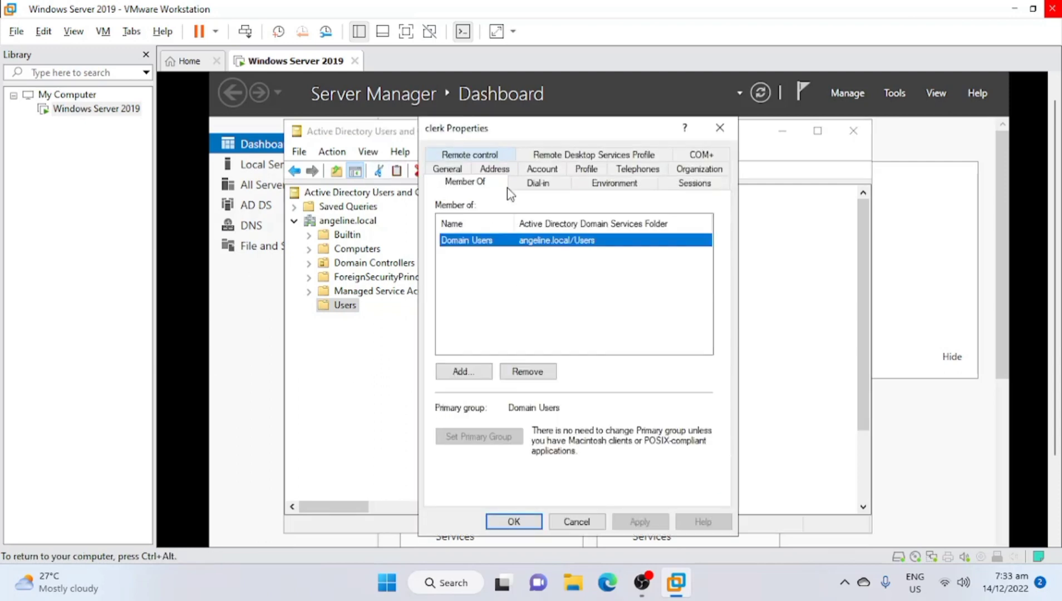
Add group department to clerk's group memberships and apply the change
{"action": "left_click", "coordinate": [466, 374]}
{"action": "type", "text": "group department"}
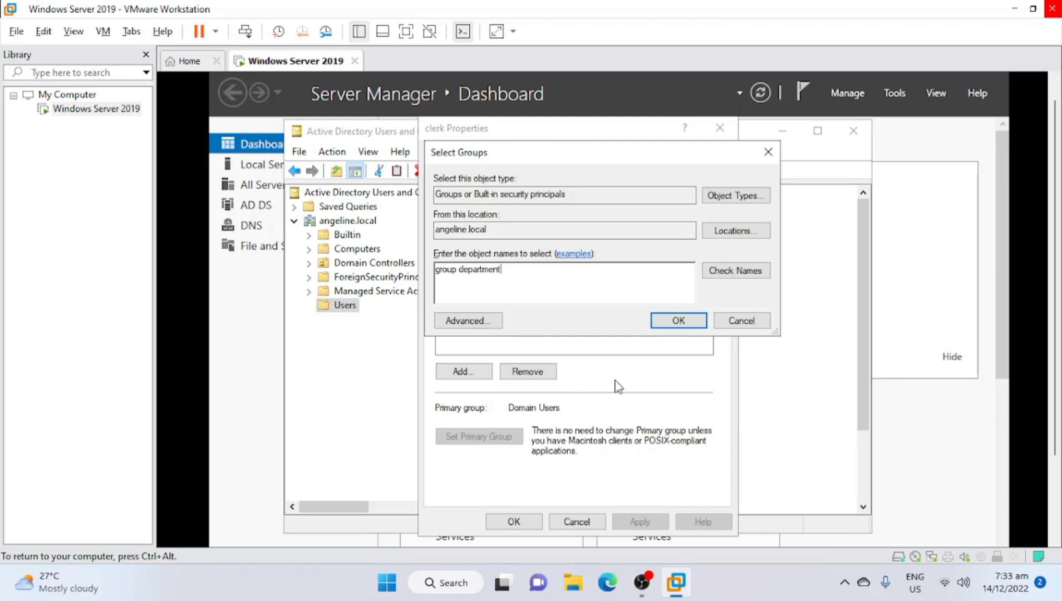
{"action": "left_click", "coordinate": [729, 273]}
{"action": "left_click", "coordinate": [668, 322]}
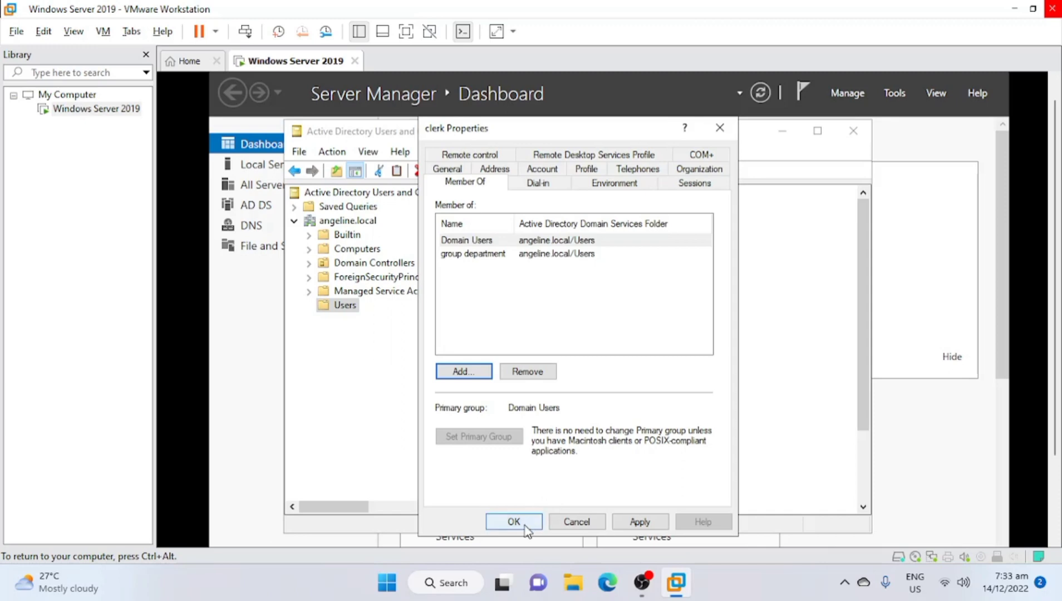
{"action": "left_click", "coordinate": [625, 523]}
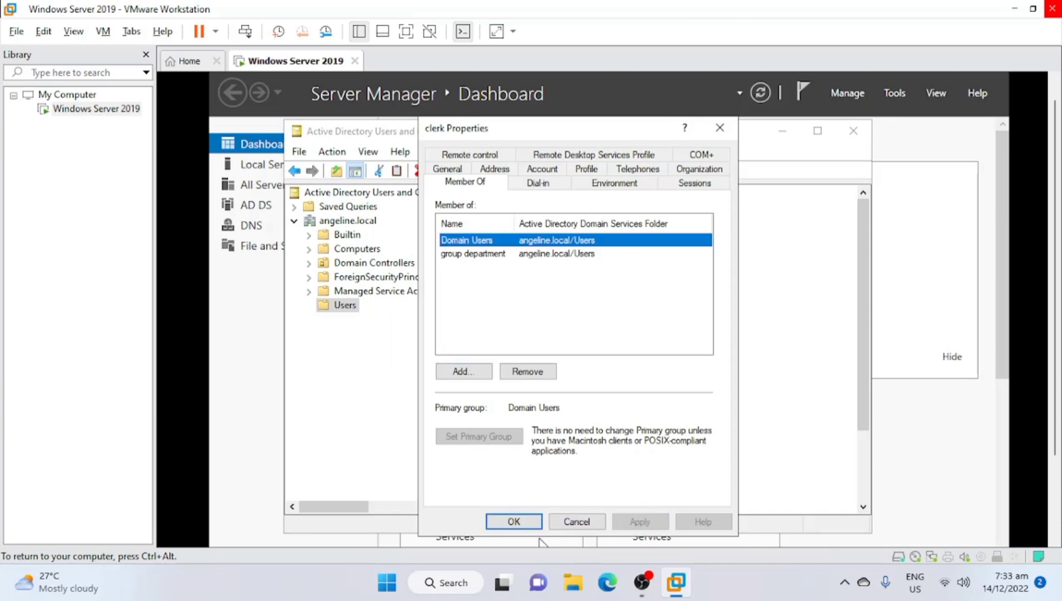
{"action": "left_click", "coordinate": [526, 523]}
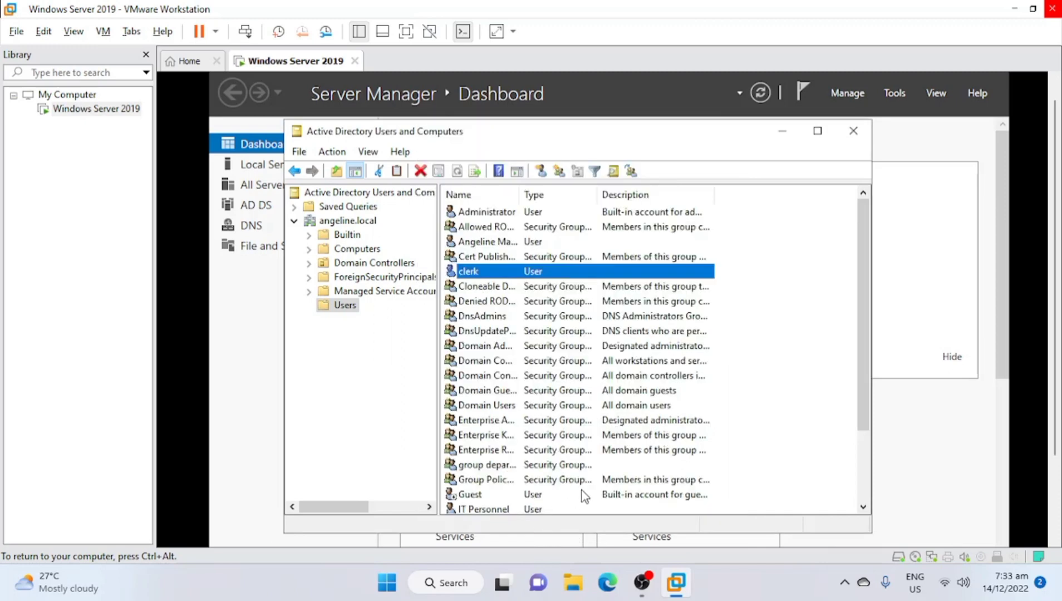
Open the IT Personnel account's properties on the Member Of page
{"action": "left_click", "coordinate": [503, 509]}
{"action": "right_click", "coordinate": [502, 508]}
{"action": "left_click", "coordinate": [476, 494]}
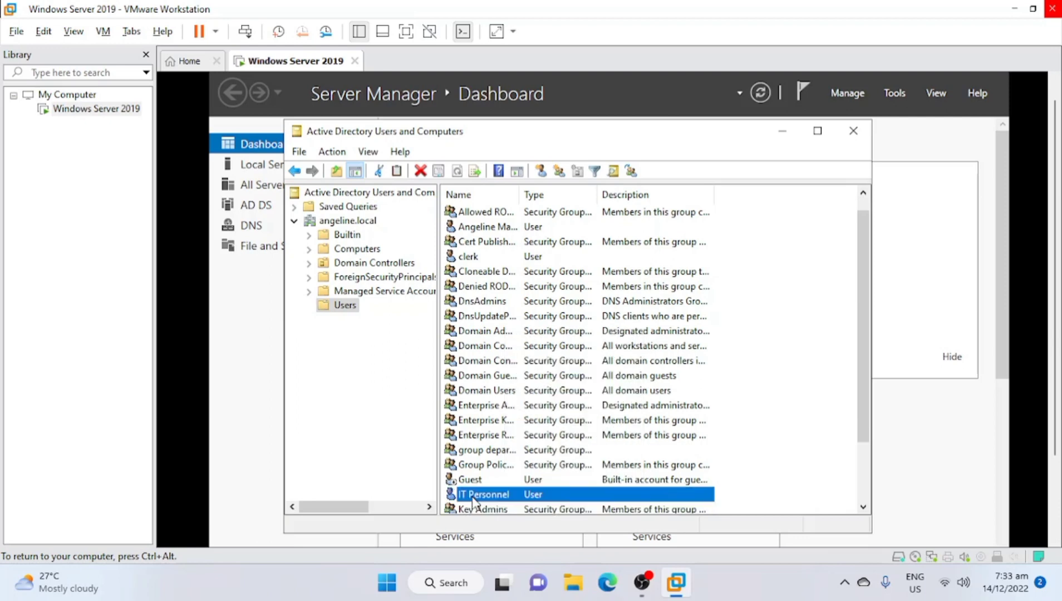
{"action": "right_click", "coordinate": [470, 495]}
{"action": "left_click", "coordinate": [533, 465]}
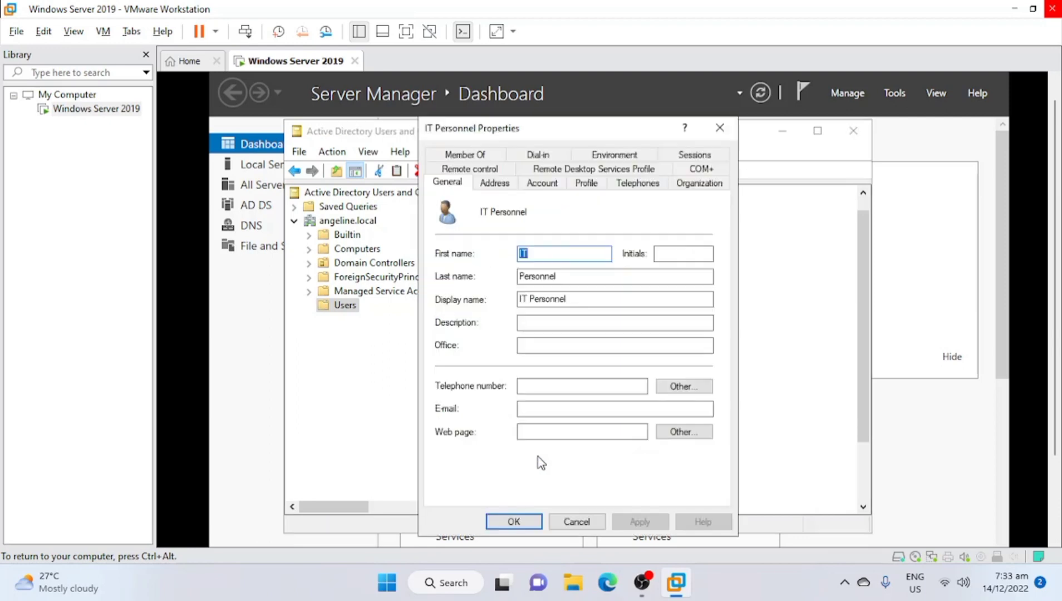
{"action": "left_click", "coordinate": [472, 168]}
{"action": "left_click", "coordinate": [477, 153]}
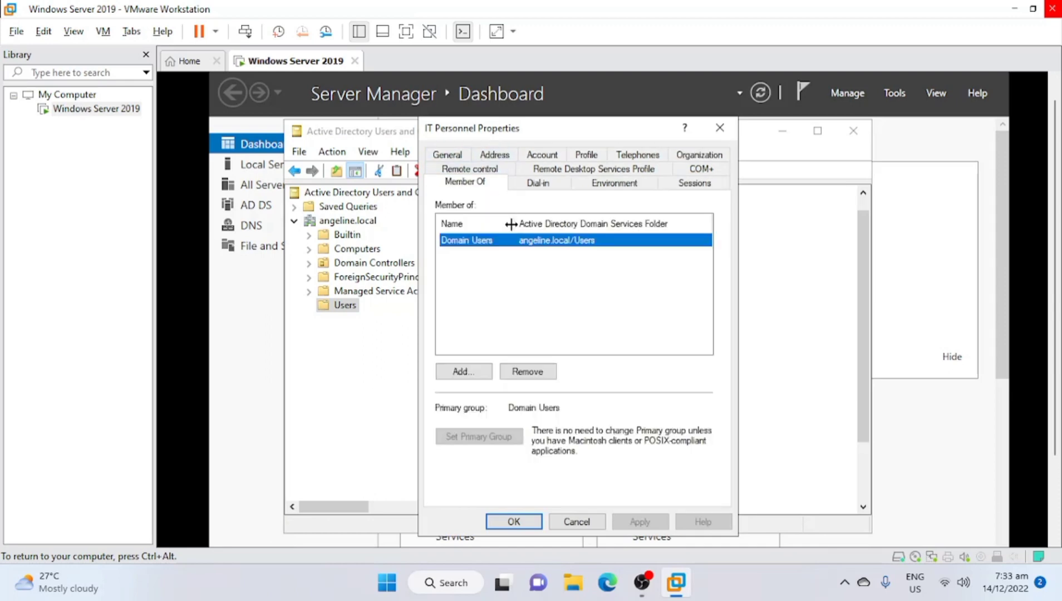
Add group department to IT Personnel's group memberships and apply the change
{"action": "left_click", "coordinate": [468, 371]}
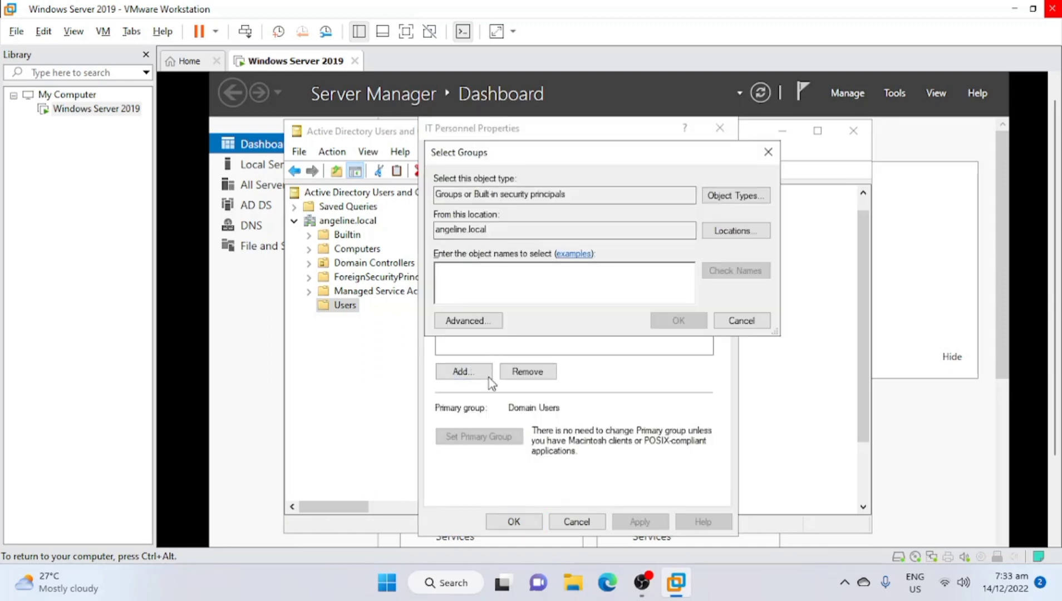
{"action": "type", "text": "group department"}
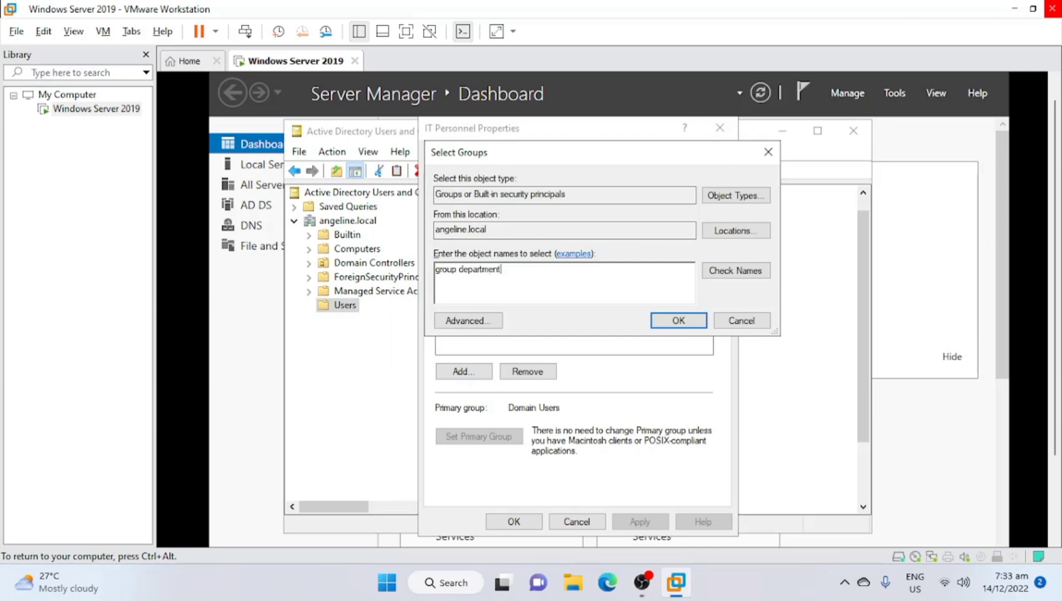
{"action": "left_click", "coordinate": [733, 273]}
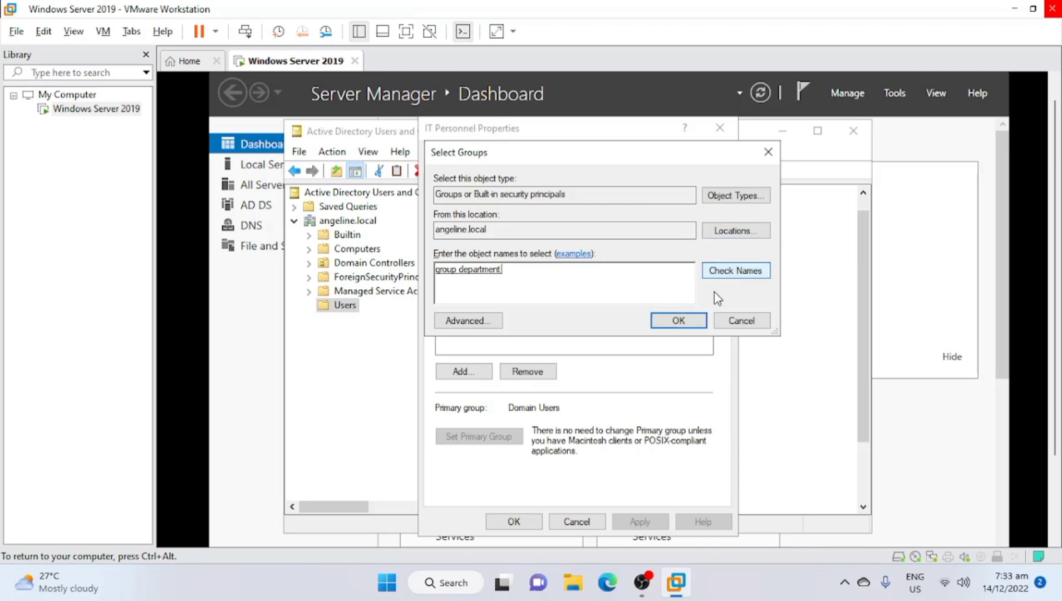
{"action": "left_click", "coordinate": [687, 318]}
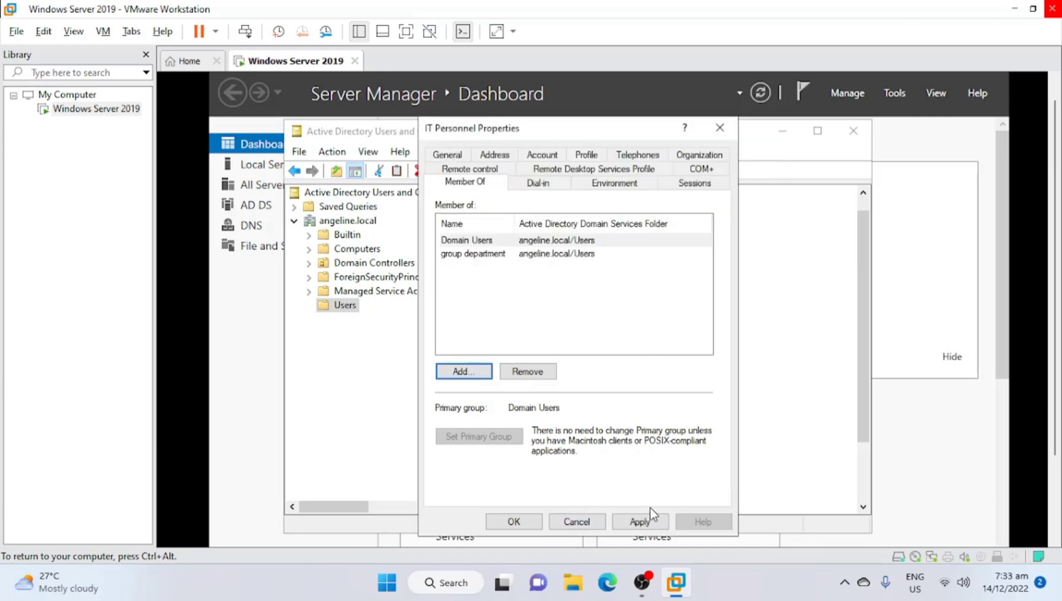
{"action": "left_click", "coordinate": [650, 520]}
{"action": "left_click", "coordinate": [523, 522]}
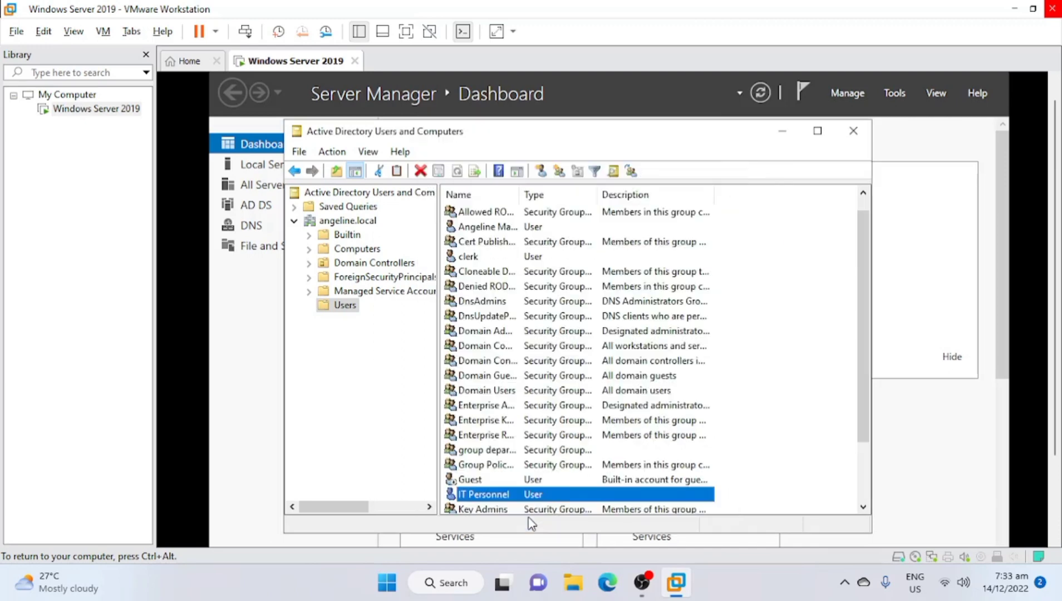
{"action": "left_click", "coordinate": [813, 424]}
{"action": "scroll", "coordinate": [773, 380], "scroll_direction": "down", "scroll_amount": 1}
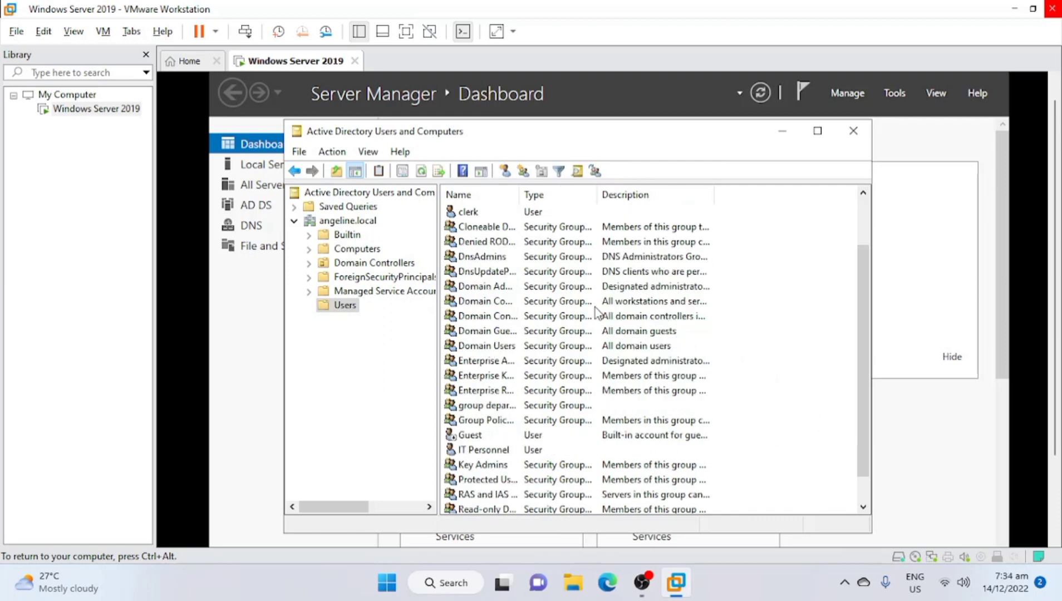
{"action": "right_click", "coordinate": [330, 310]}
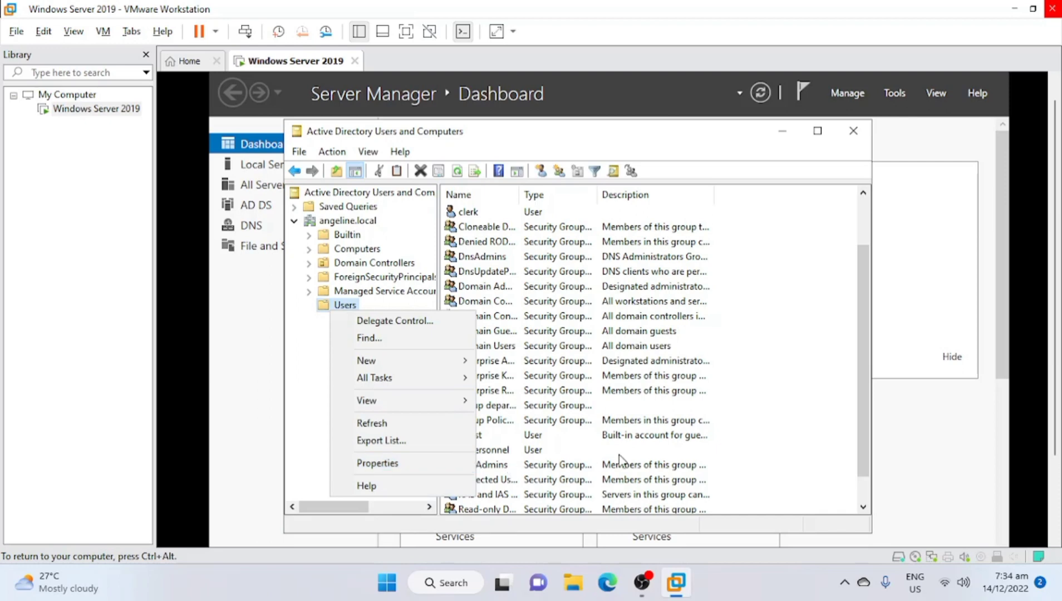
{"action": "left_click", "coordinate": [740, 441]}
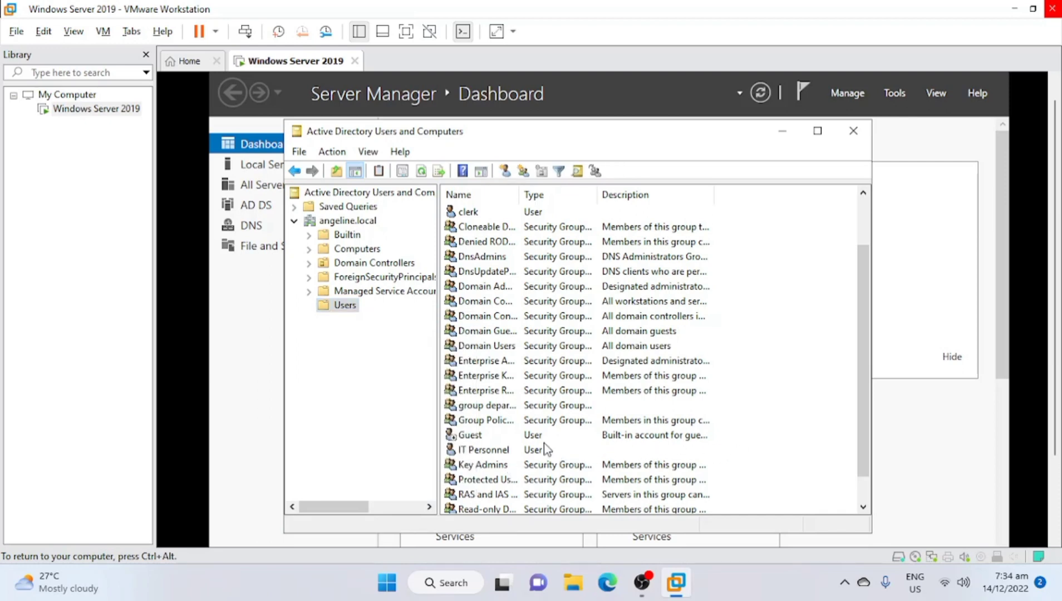
{"action": "right_click", "coordinate": [511, 406]}
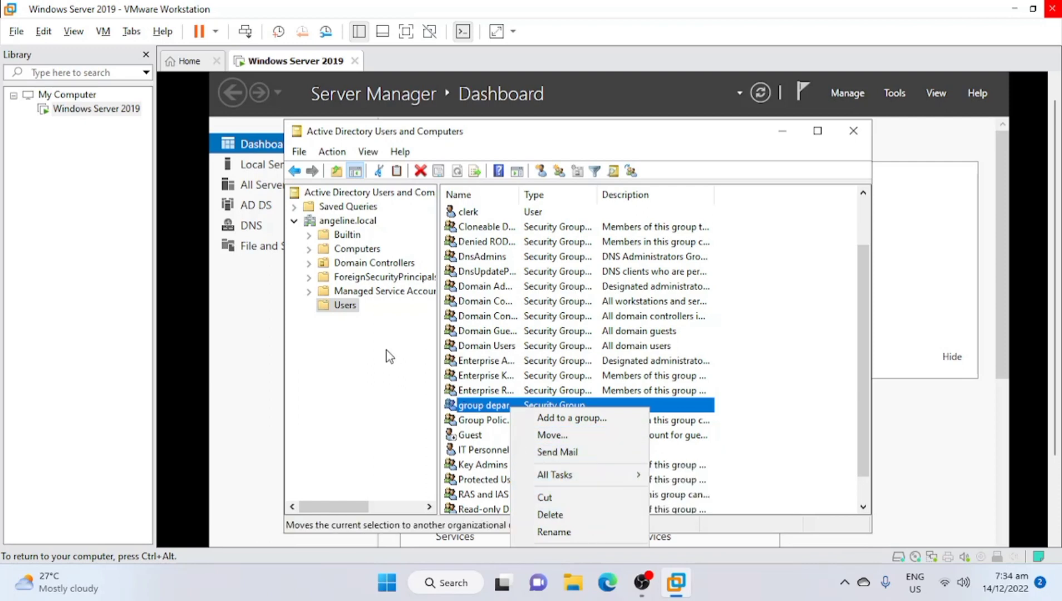
{"action": "left_click", "coordinate": [482, 408]}
{"action": "double_click", "coordinate": [482, 407]}
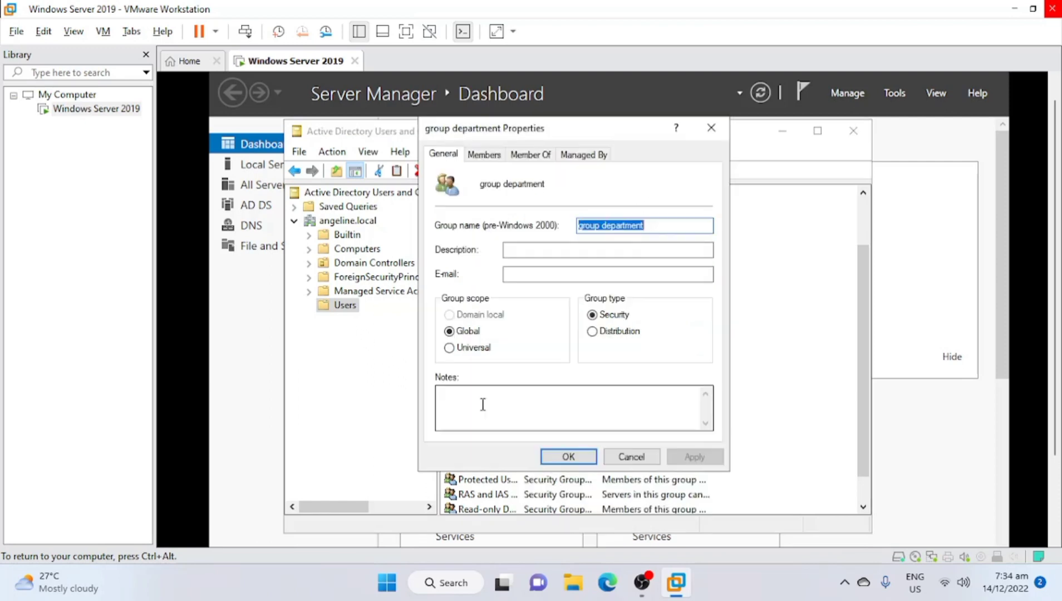
{"action": "left_click", "coordinate": [489, 153]}
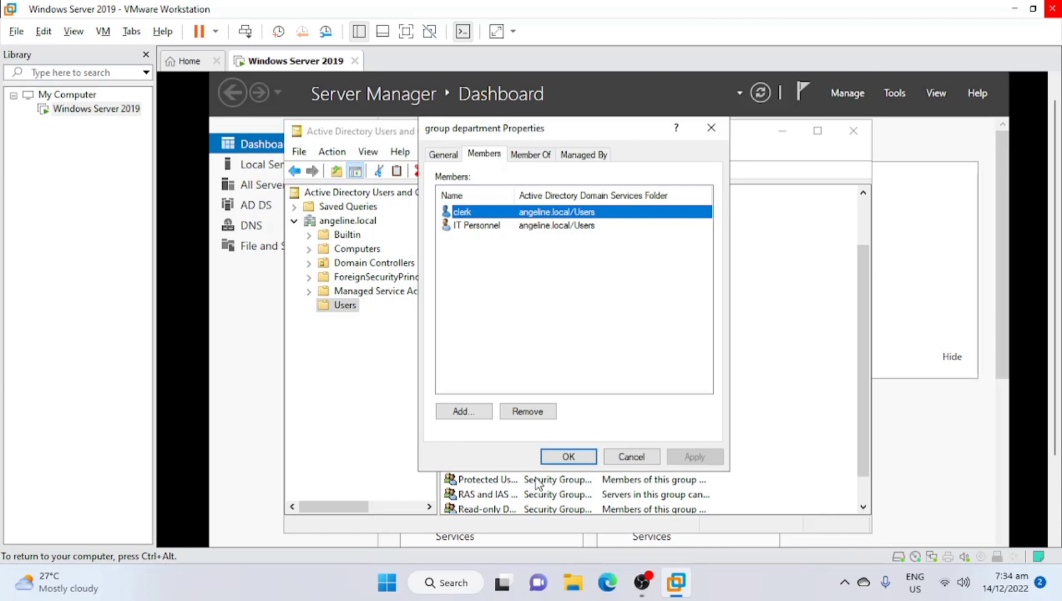
{"action": "left_click", "coordinate": [567, 456]}
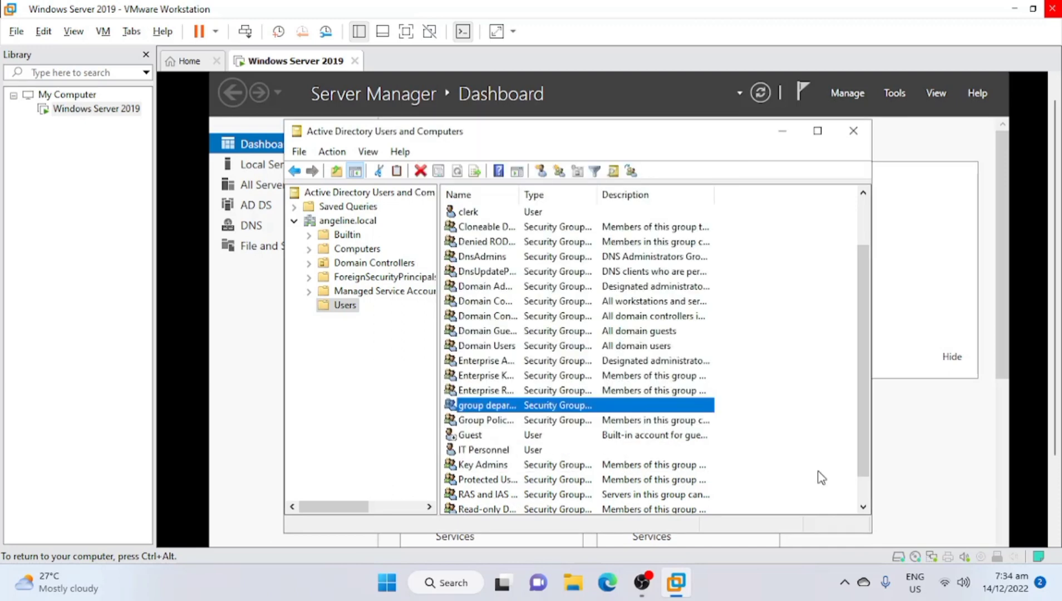
Create a Shared Folder object 'sharedfolder' under angeline.local/Users with network path \\angeline.local\share
{"action": "right_click", "coordinate": [339, 312]}
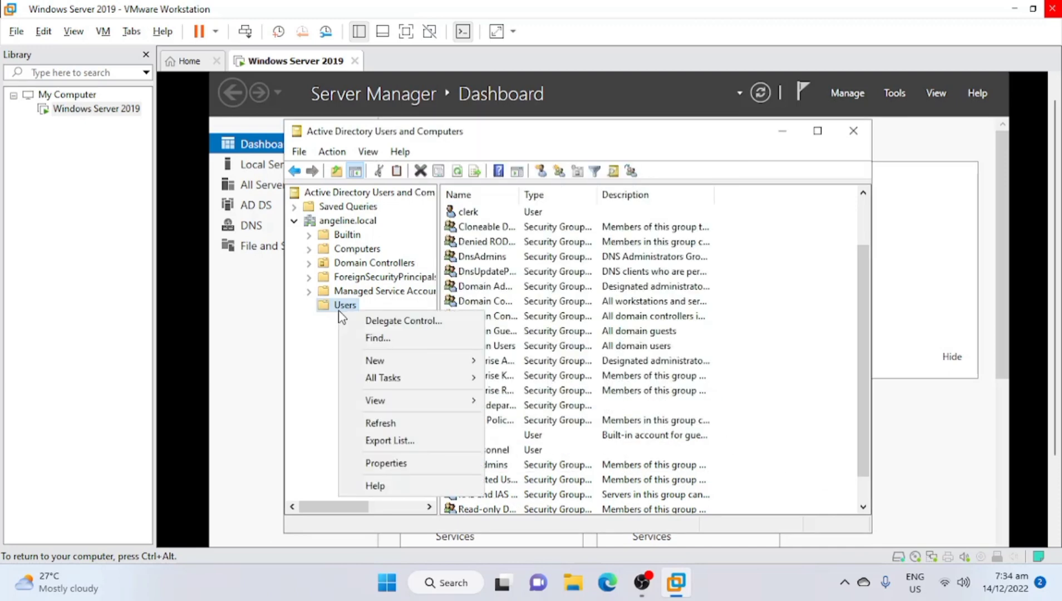
{"action": "mouse_move", "coordinate": [437, 360]}
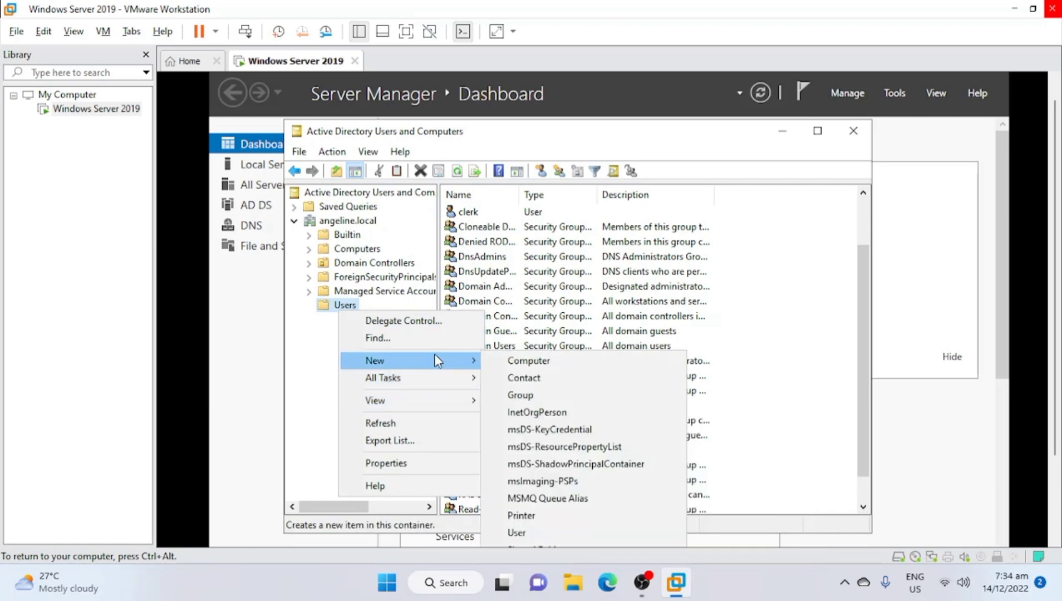
{"action": "left_click", "coordinate": [529, 547]}
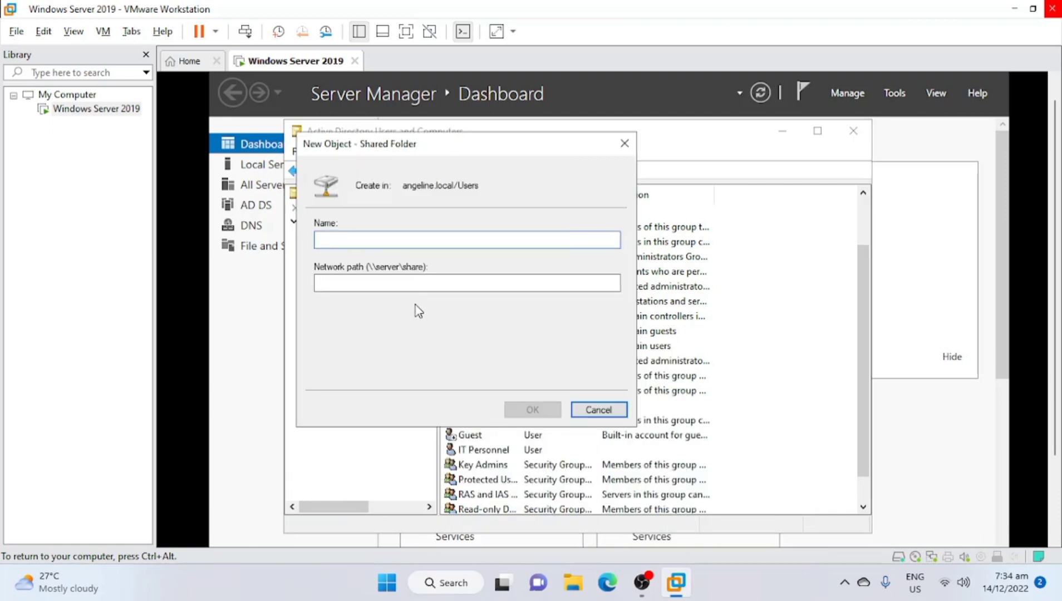
{"action": "type", "text": "sharedfolder"}
{"action": "left_click", "coordinate": [381, 282]}
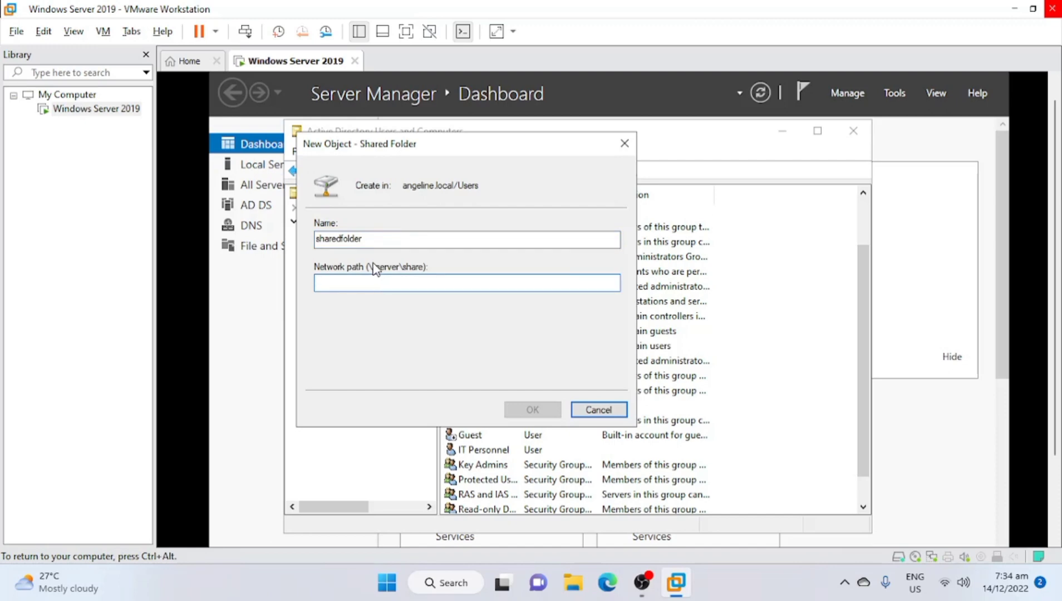
{"action": "type", "text": "\\"}
{"action": "type", "text": "share"}
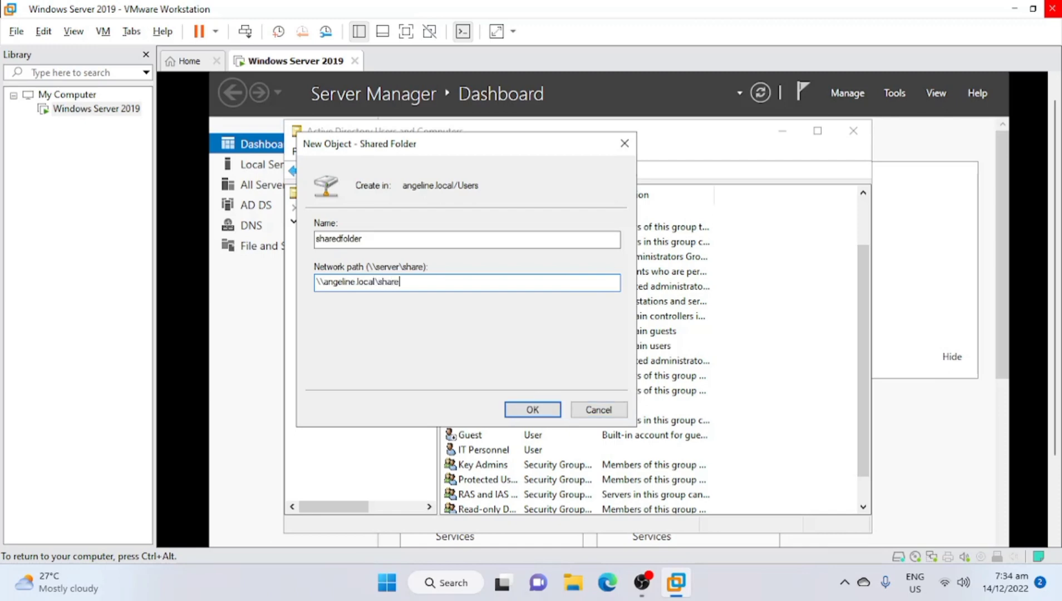
{"action": "key", "text": "Return"}
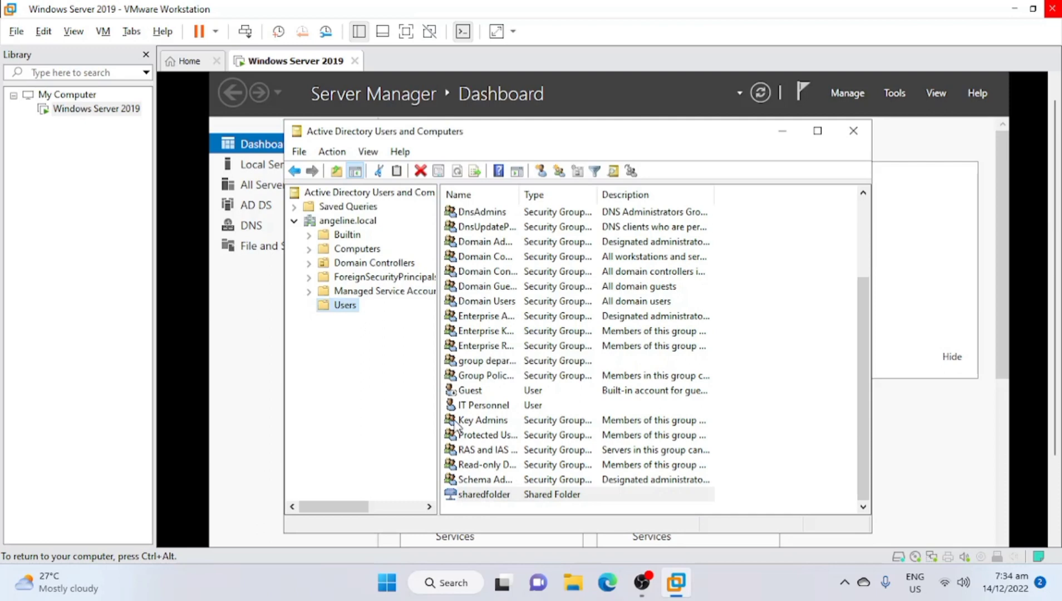